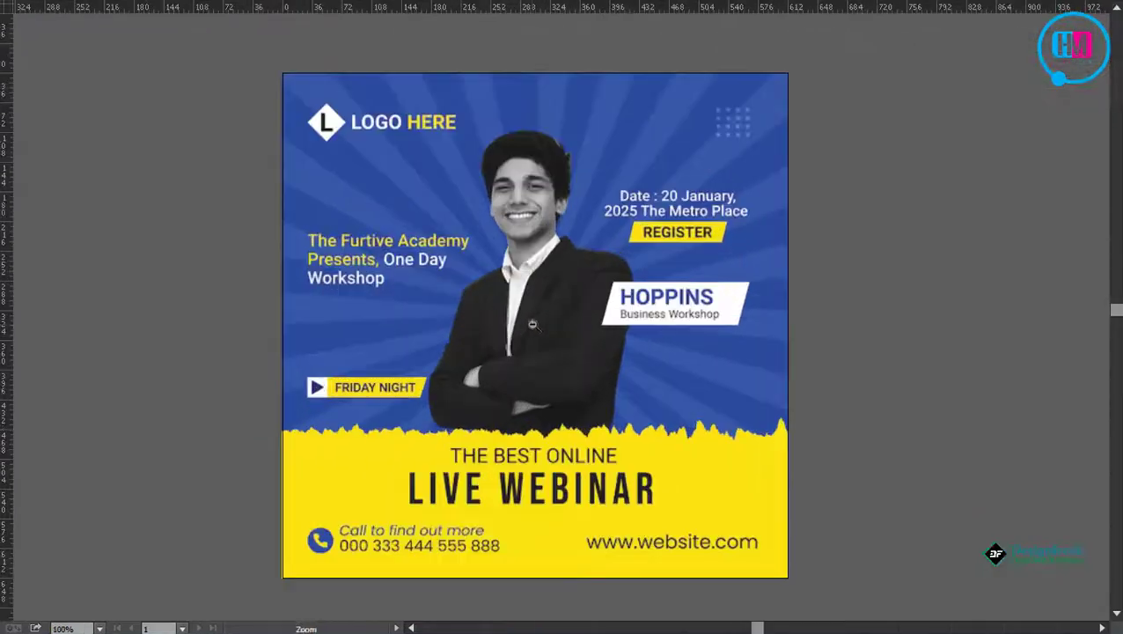
# Create a new document named Project 13 at 1200 x 1200 px in RGB color mode
pyautogui.hotkey('ctrl', '-')
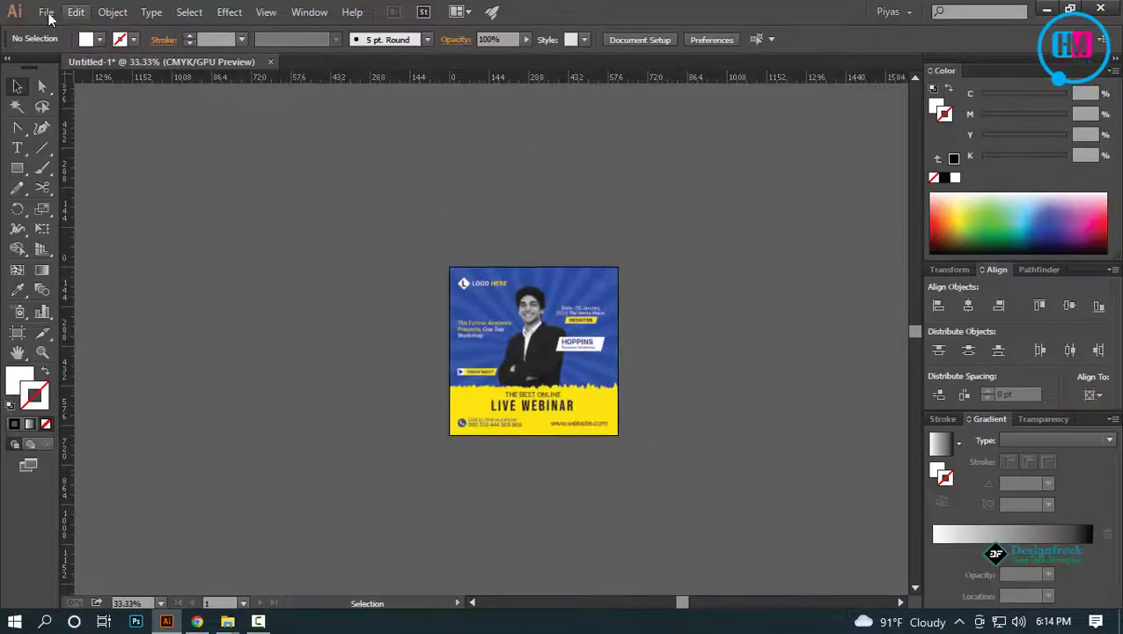
pyautogui.hotkey('ctrl', 'n')
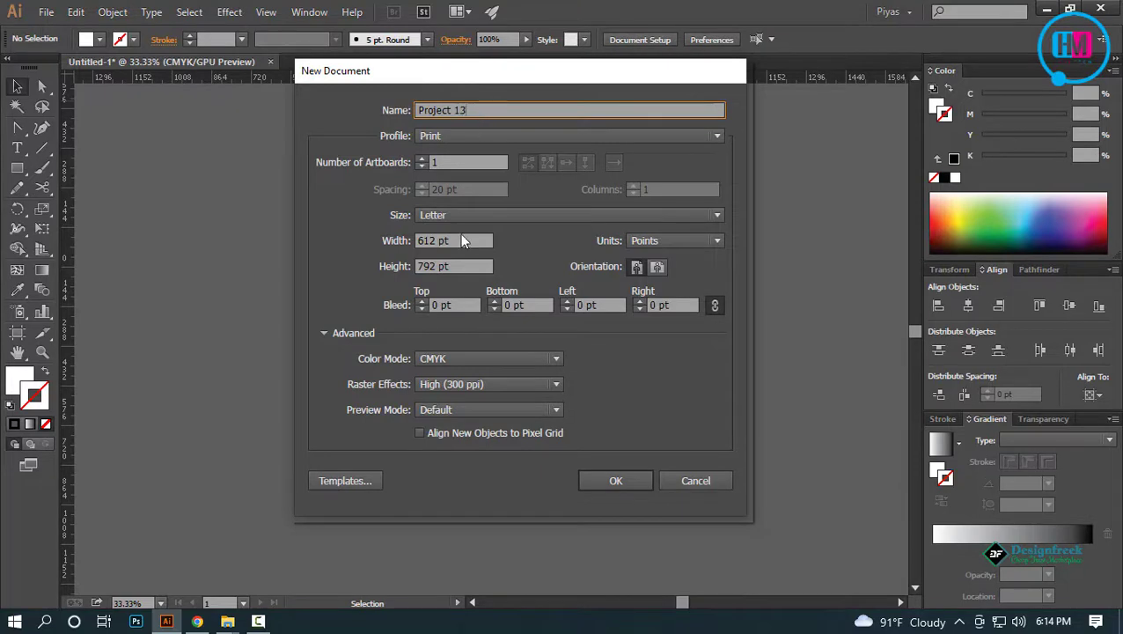
pyautogui.click(675, 241)
pyautogui.click(657, 349)
pyautogui.write('1')
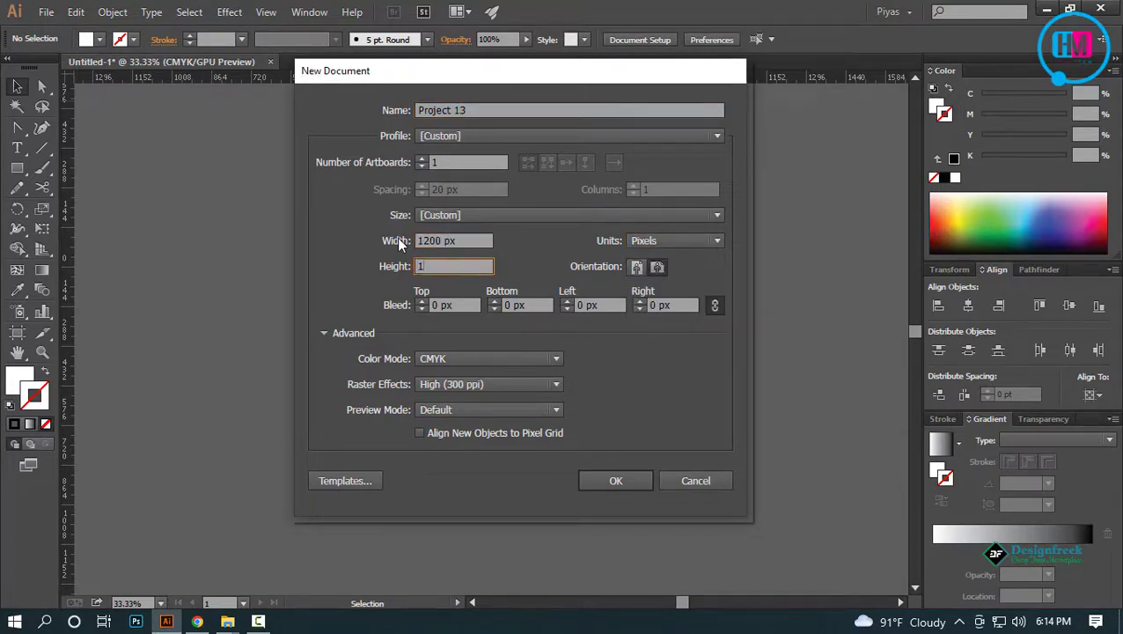
pyautogui.write('200')
pyautogui.click(488, 359)
pyautogui.click(486, 393)
pyautogui.press('Return')
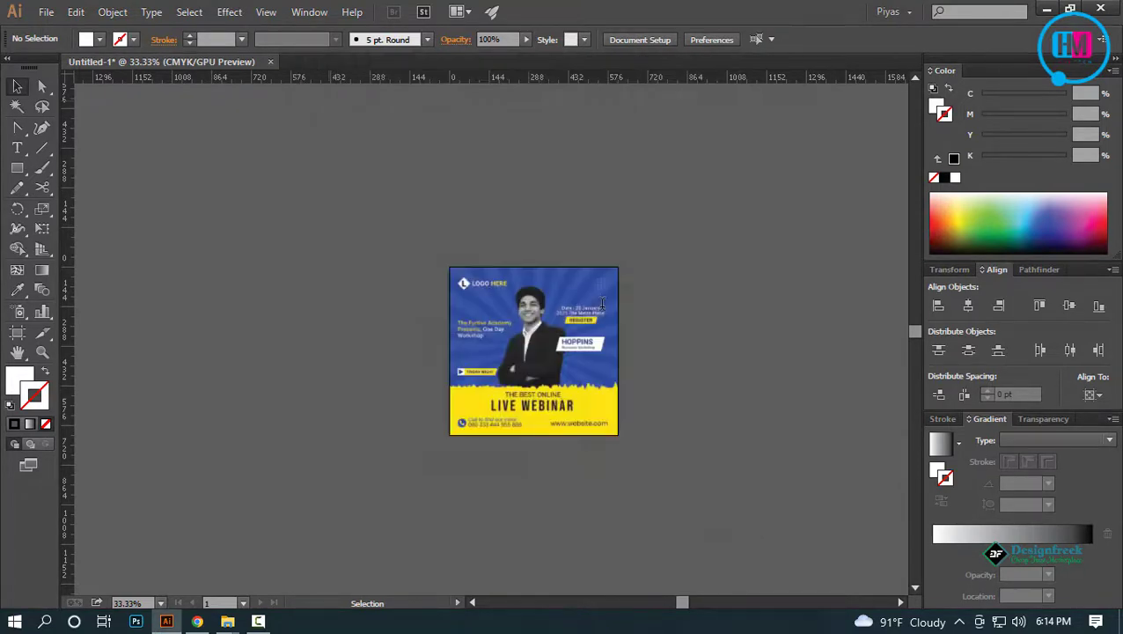
# Draw a rectangle covering the whole artboard and remove its fill
pyautogui.scroll(-3, 527, 301)
pyautogui.moveTo(432, 222)
pyautogui.mouseDown()
pyautogui.moveTo(562, 367)
pyautogui.moveTo(597, 387)
pyautogui.mouseUp()
pyautogui.scroll(4, 541, 263)
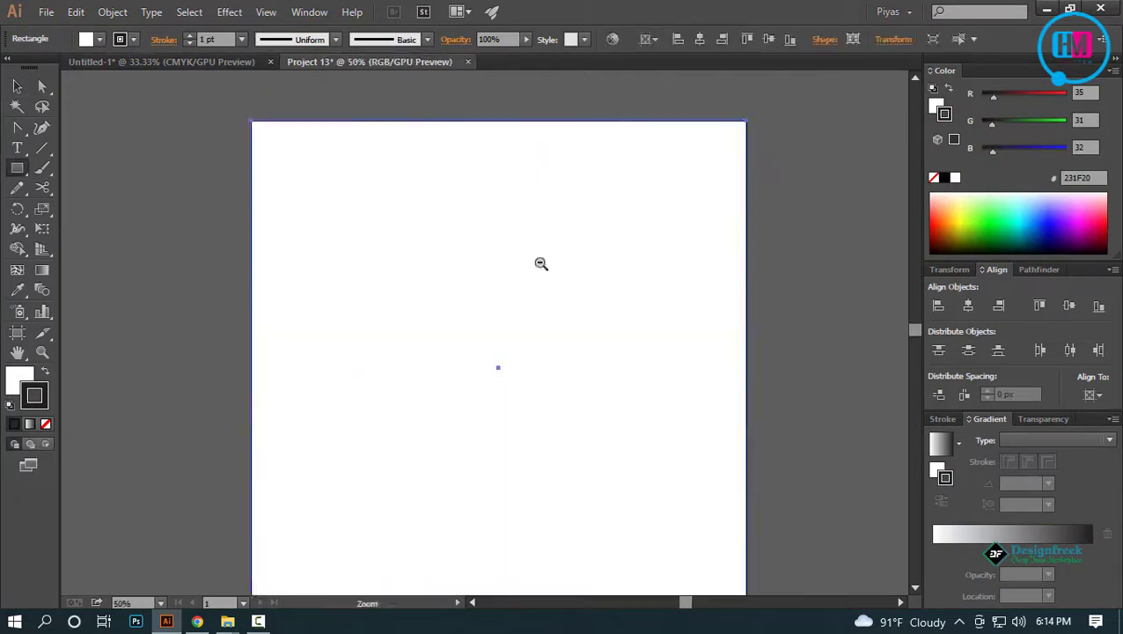
pyautogui.click(19, 380)
pyautogui.click(45, 424)
pyautogui.scroll(-2, 329, 323)
pyautogui.scroll(-1, 329, 323)
pyautogui.click(258, 622)
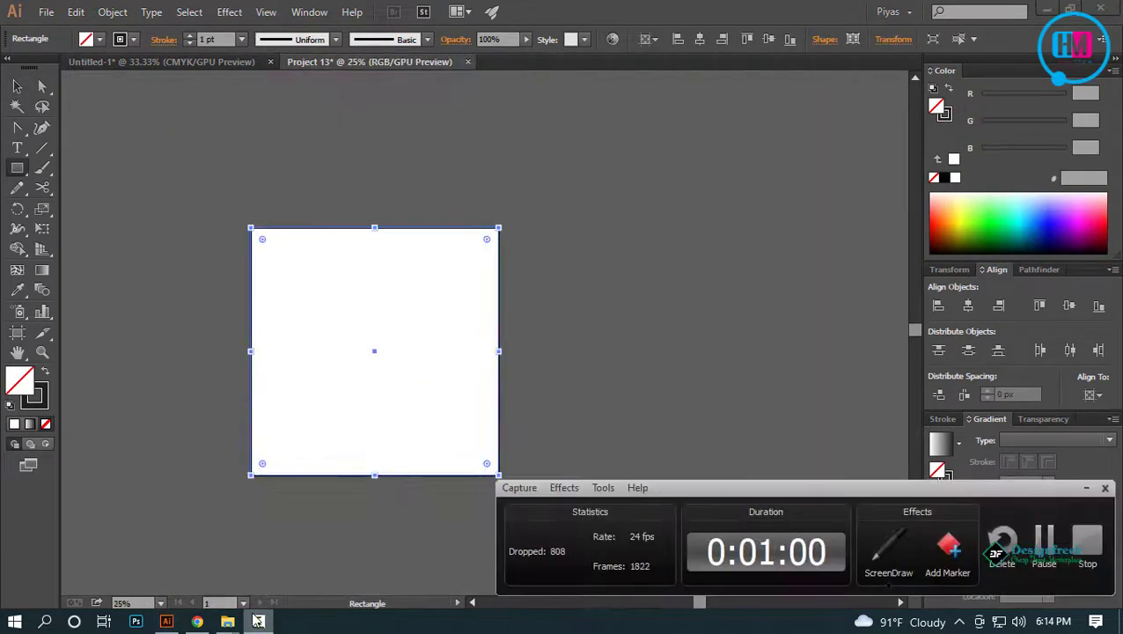
pyautogui.click(258, 621)
pyautogui.press('v')
pyautogui.click(216, 477)
pyautogui.keyDown('ctrl'); pyautogui.click(371, 259); pyautogui.keyUp('ctrl')
pyautogui.keyDown('ctrl'); pyautogui.click(386, 291); pyautogui.keyUp('ctrl')
pyautogui.hotkey('ctrl', '-')
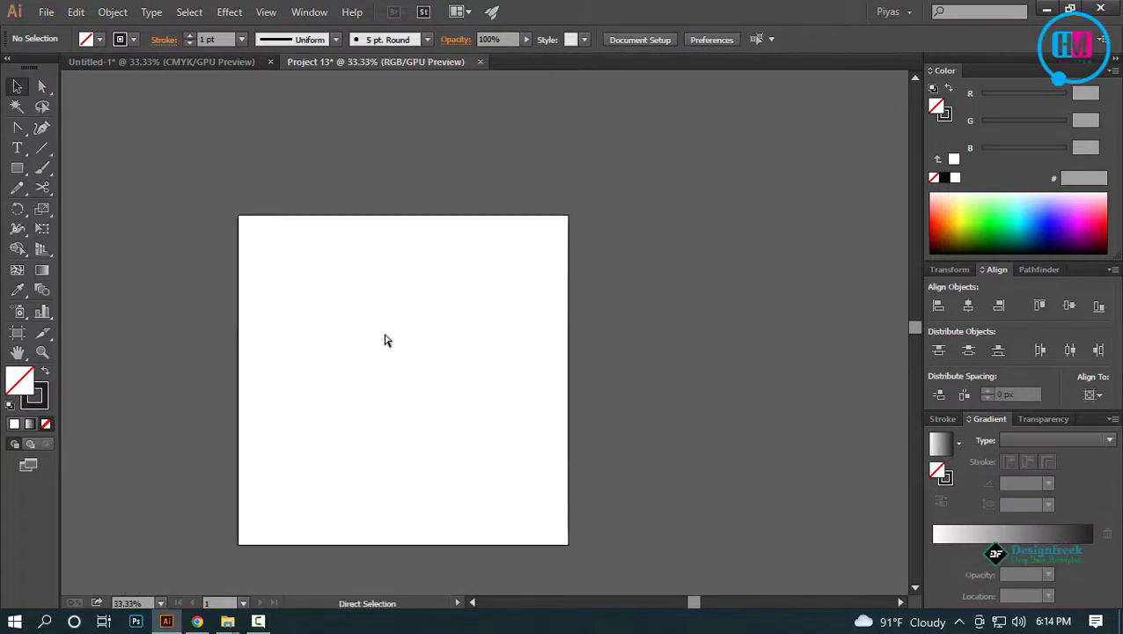
# Show the rulers and offset the artboard-sized rectangle's path by -52 px
pyautogui.hotkey('ctrl', 'r')
pyautogui.hotkey('ctrl', 'a')
pyautogui.moveTo(462, 258); pyautogui.dragTo(531, 243)
pyautogui.click(112, 11)
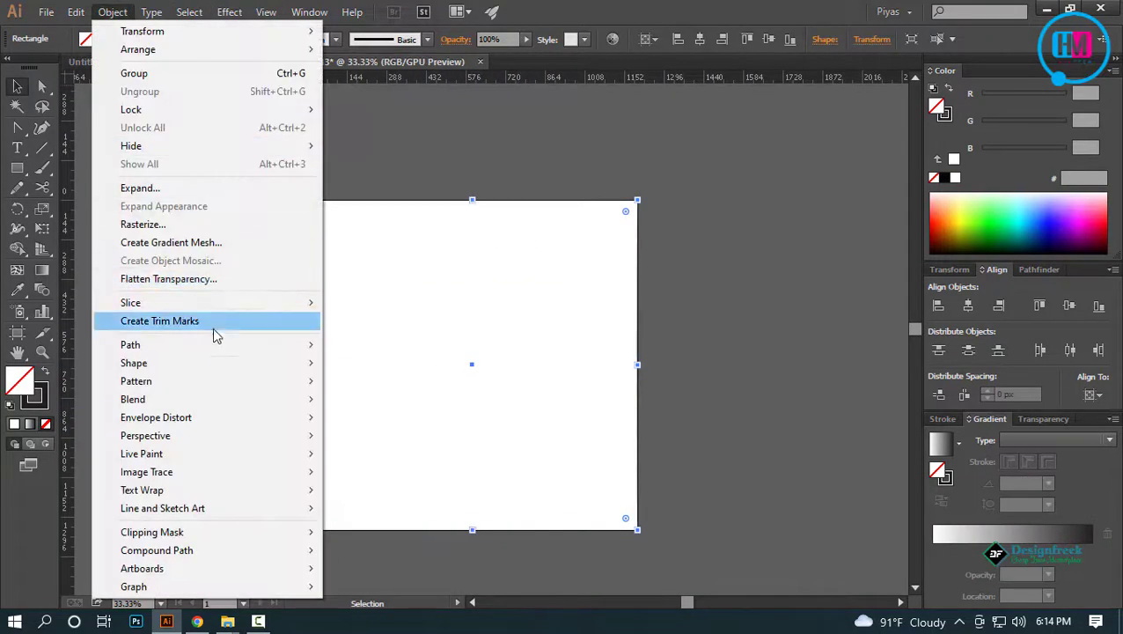
pyautogui.moveTo(132, 344)
pyautogui.click(393, 405)
pyautogui.moveTo(604, 107); pyautogui.dragTo(910, 180)
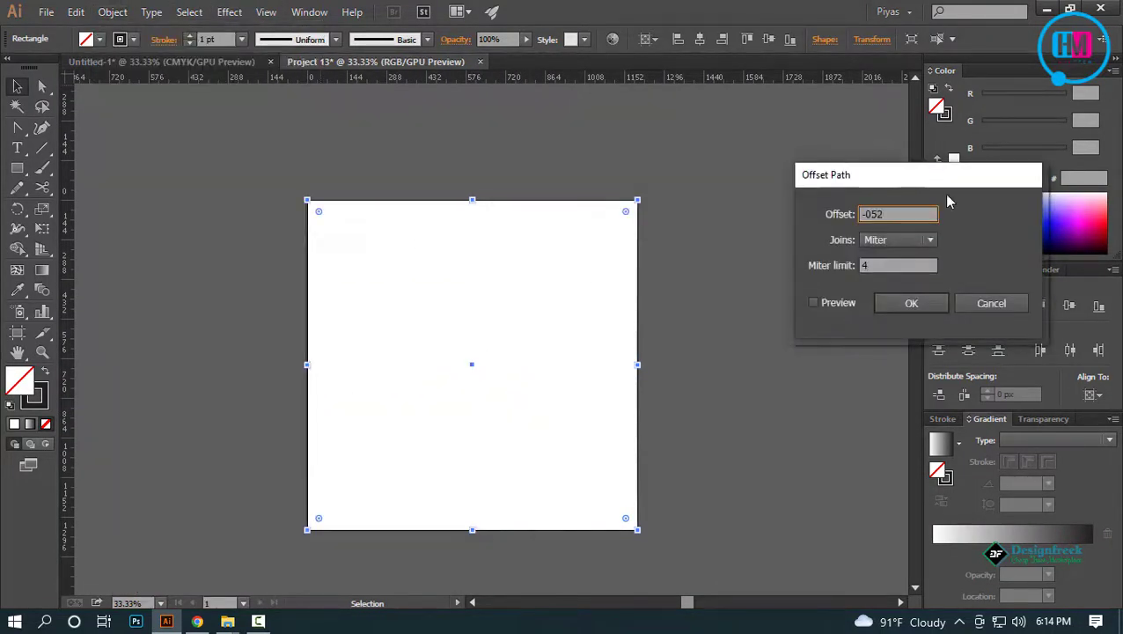
pyautogui.click(912, 302)
# Delete the outer rectangle and turn the inner offset rectangle into margin guides
pyautogui.hotkey('ctrl', '+')
pyautogui.hotkey('ctrl', '+')
pyautogui.click(674, 275)
pyautogui.rightClick(659, 320)
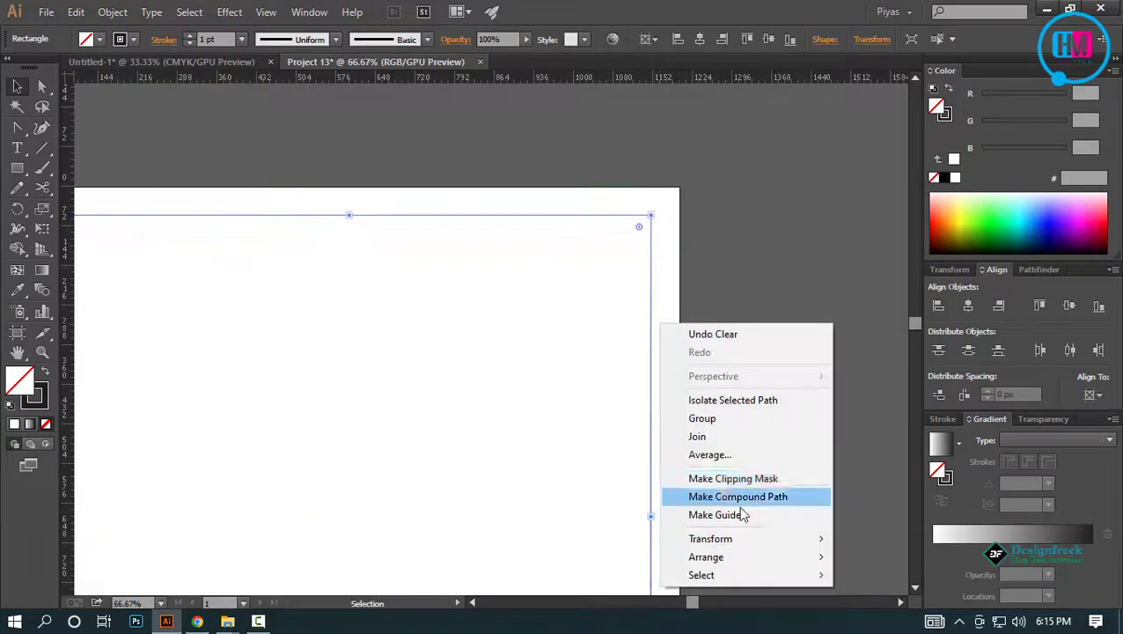
pyautogui.click(740, 514)
# Copy the finished webinar design from the Untitled-1 document and paste it into Project 13
pyautogui.hotkey('ctrl', '-')
pyautogui.hotkey('ctrl', '-')
pyautogui.moveTo(448, 420); pyautogui.dragTo(600, 351)
pyautogui.click(161, 62)
pyautogui.hotkey('ctrl', 'a')
pyautogui.click(383, 62)
pyautogui.hotkey('ctrl', '0')
pyautogui.hotkey('ctrl', 'v')
pyautogui.scroll(-3, 461, 318)
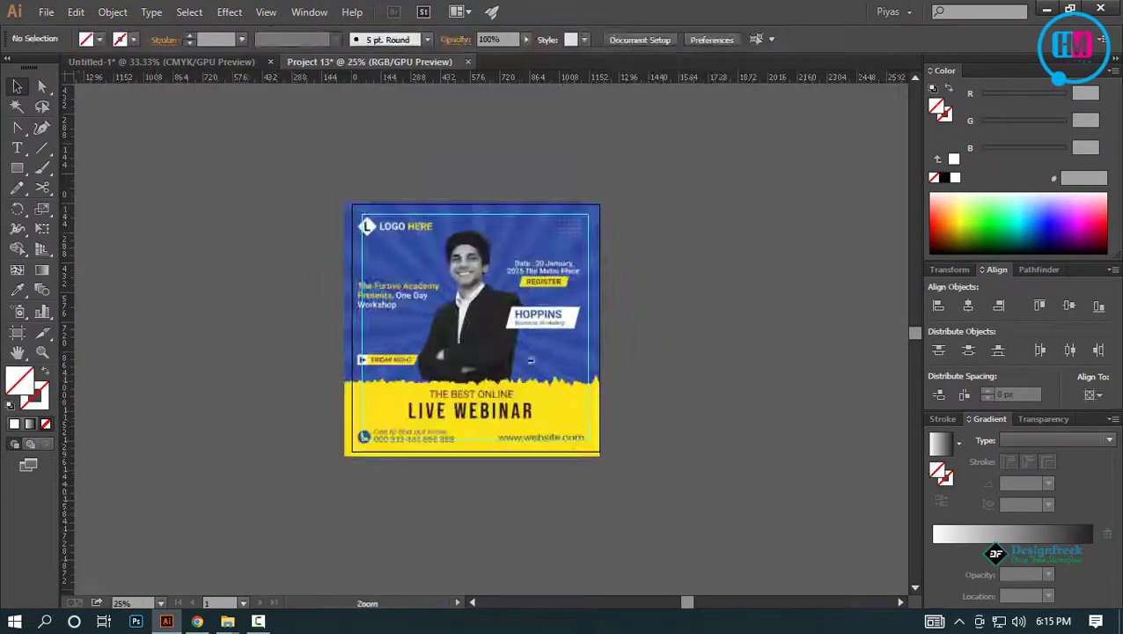
# Set the pasted design's width and height to 1200 px each
pyautogui.scroll(1, 532, 365)
pyautogui.write('1200')
pyautogui.press('Tab')
pyautogui.write('1200')
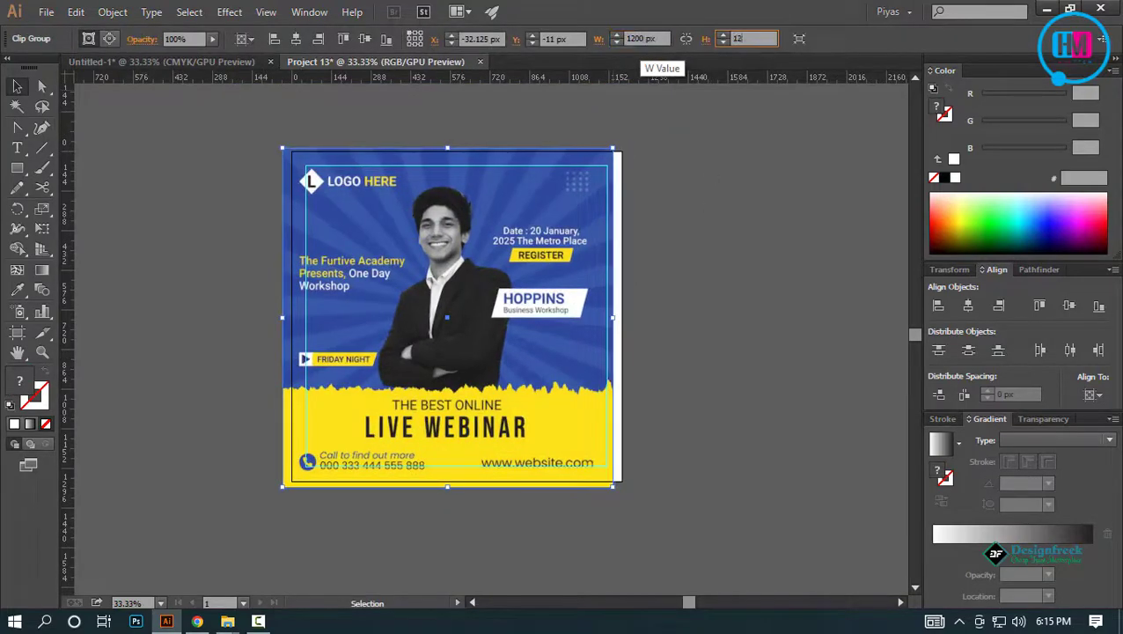
pyautogui.press('Return')
# Center the pasted design horizontally and vertically on the artboard
pyautogui.click(773, 341)
pyautogui.click(586, 341)
pyautogui.click(967, 305)
pyautogui.click(1070, 306)
pyautogui.hotkey('ctrl', 'shift', 'a')
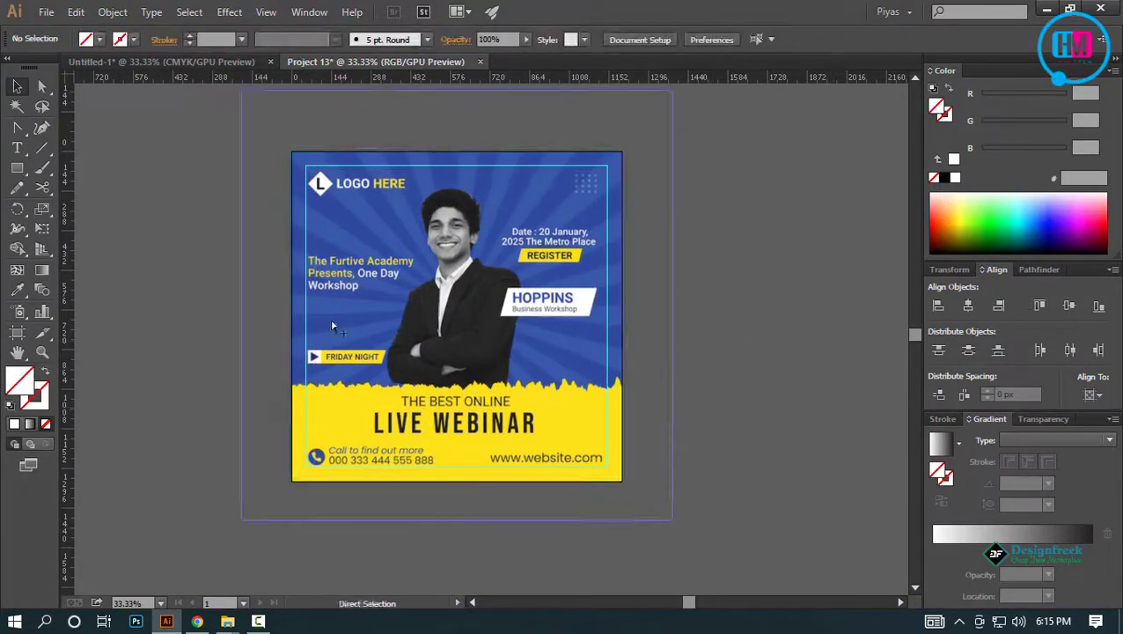
# Lock the reference design in place
pyautogui.keyDown('ctrl'); pyautogui.click(331, 385); pyautogui.keyUp('ctrl')
pyautogui.click(396, 308)
pyautogui.hotkey('ctrl', 'shift', 'a')
pyautogui.keyDown('ctrl'); pyautogui.click(509, 419); pyautogui.keyUp('ctrl')
pyautogui.keyDown('ctrl'); pyautogui.keyDown('alt'); pyautogui.click(438, 394); pyautogui.keyUp('alt'); pyautogui.keyUp('ctrl')
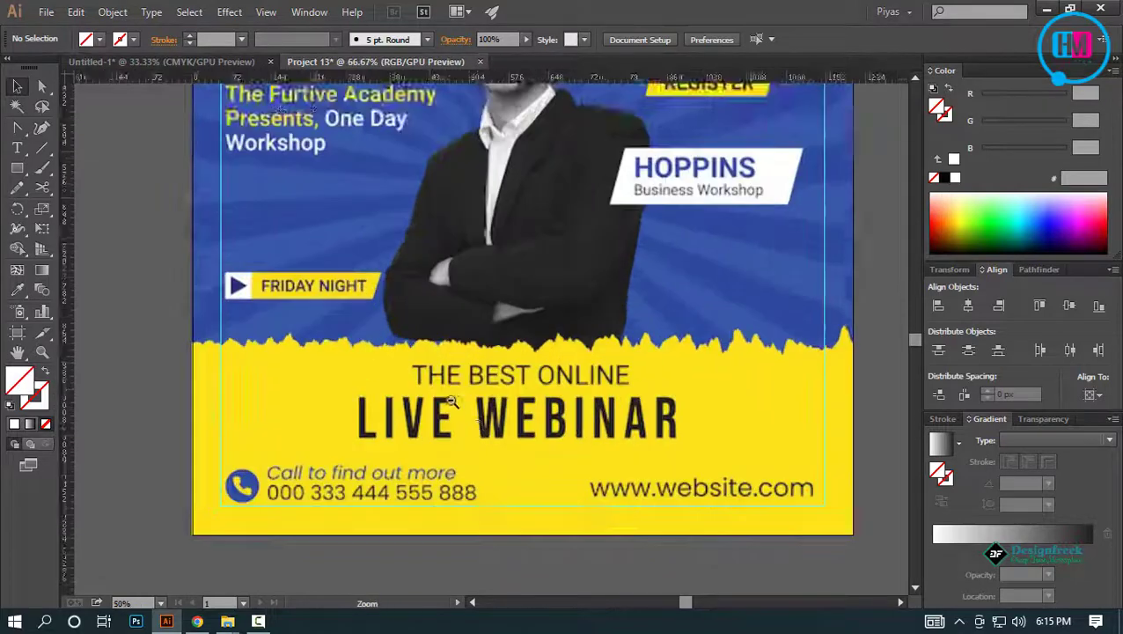
pyautogui.keyDown('ctrl'); pyautogui.keyDown('alt'); pyautogui.click(483, 391); pyautogui.keyUp('alt'); pyautogui.keyUp('ctrl')
pyautogui.keyDown('ctrl'); pyautogui.keyDown('alt'); pyautogui.click(483, 391); pyautogui.keyUp('alt'); pyautogui.keyUp('ctrl')
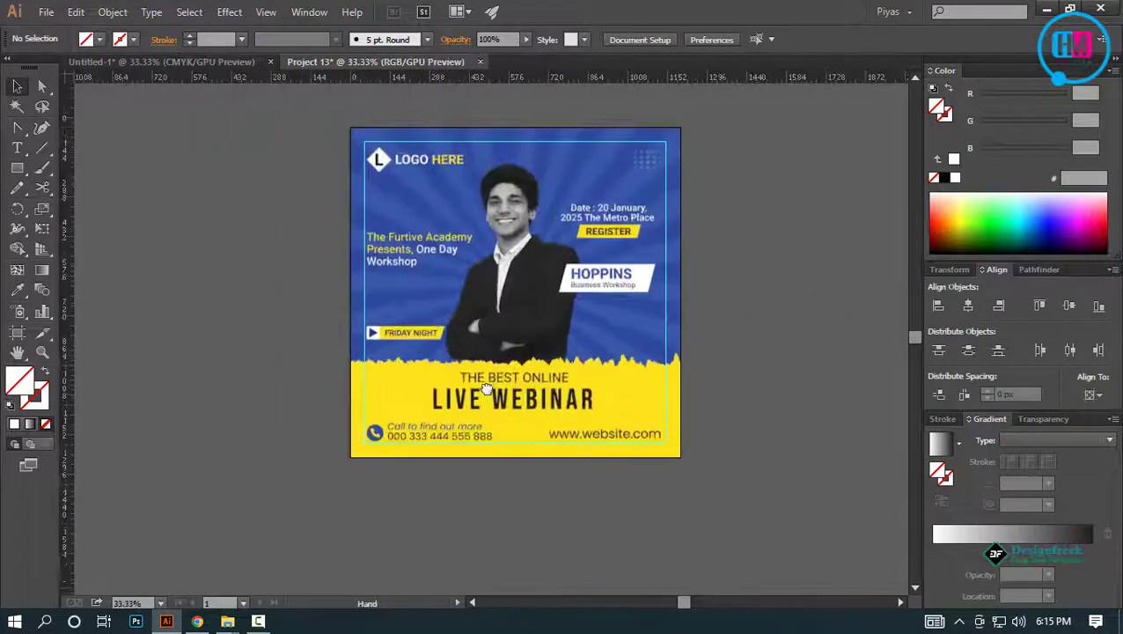
# Draw an unfilled rectangle over the yellow bottom band with a 5 pt black outline
pyautogui.keyDown('ctrl'); pyautogui.click(461, 385); pyautogui.keyUp('ctrl')
pyautogui.press('m')
pyautogui.hotkey('ctrl', 'z')
pyautogui.moveTo(273, 476); pyautogui.dragTo(765, 330)
pyautogui.click(943, 177)
pyautogui.moveTo(886, 304); pyautogui.dragTo(731, 365)
pyautogui.moveTo(225, 38); pyautogui.dragTo(176, 39)
pyautogui.write('5')
pyautogui.press('Return')
# Separate the top edge of the black rectangle's outline from its other three sides
pyautogui.click(179, 98)
pyautogui.scroll(2, 465, 380)
pyautogui.scroll(-2, 456, 382)
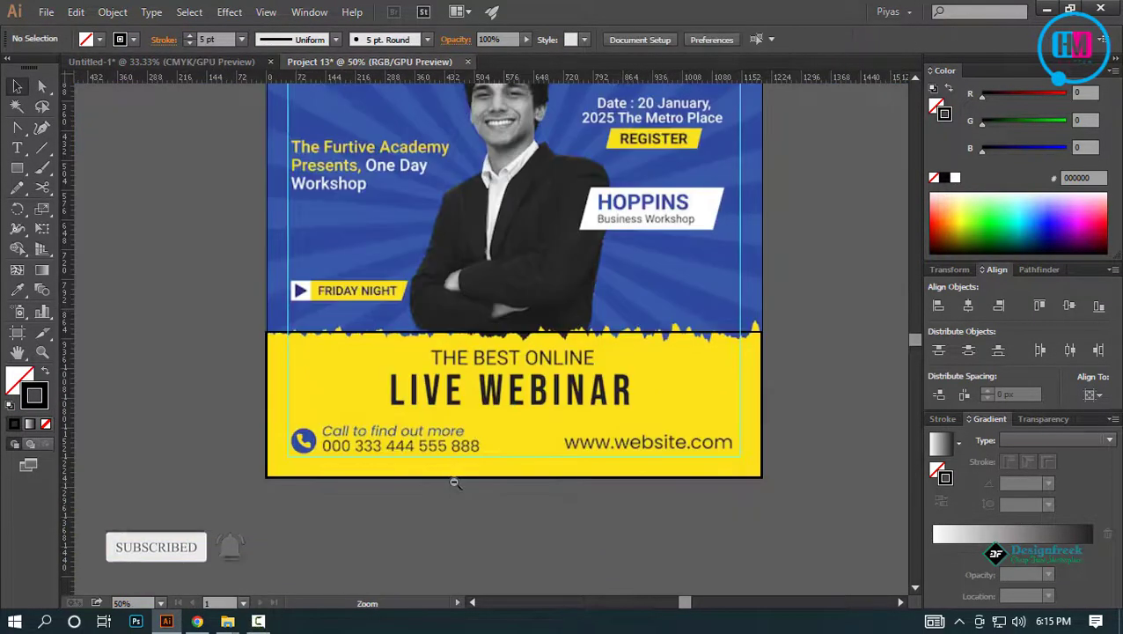
pyautogui.scroll(1, 454, 477)
pyautogui.click(454, 477)
pyautogui.scroll(3, 176, 286)
pyautogui.press('a')
pyautogui.click(368, 250)
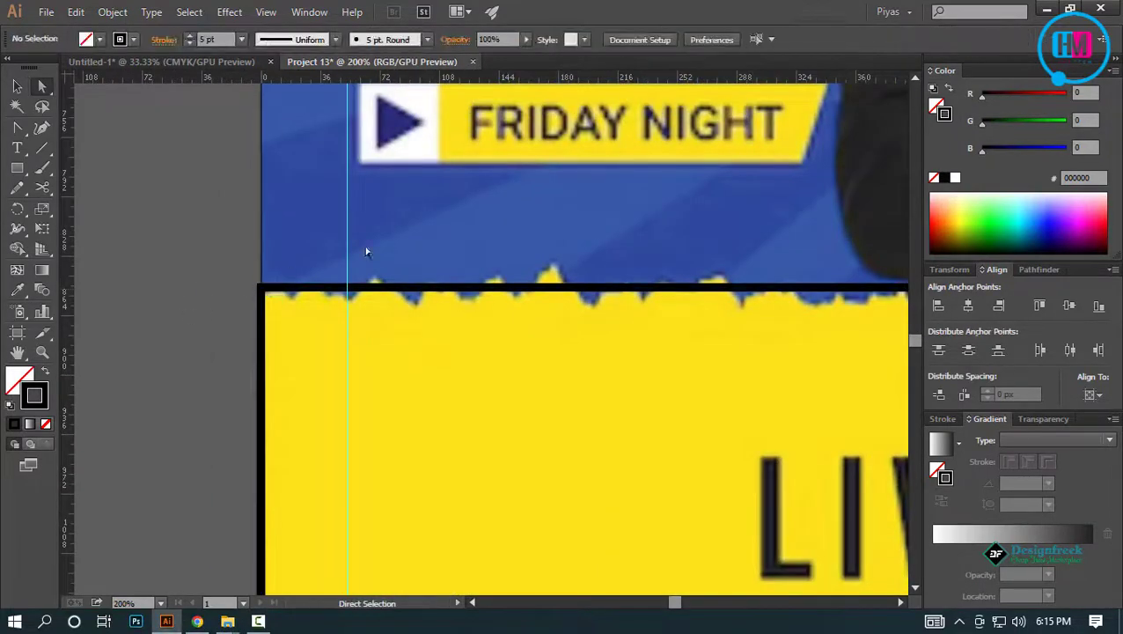
pyautogui.moveTo(457, 266); pyautogui.dragTo(531, 333)
pyautogui.press('Delete')
# Hide the remaining three-sided outline, leaving only the separate top line
pyautogui.scroll(-3, 529, 334)
pyautogui.scroll(-1, 548, 361)
pyautogui.moveTo(617, 403); pyautogui.dragTo(482, 369)
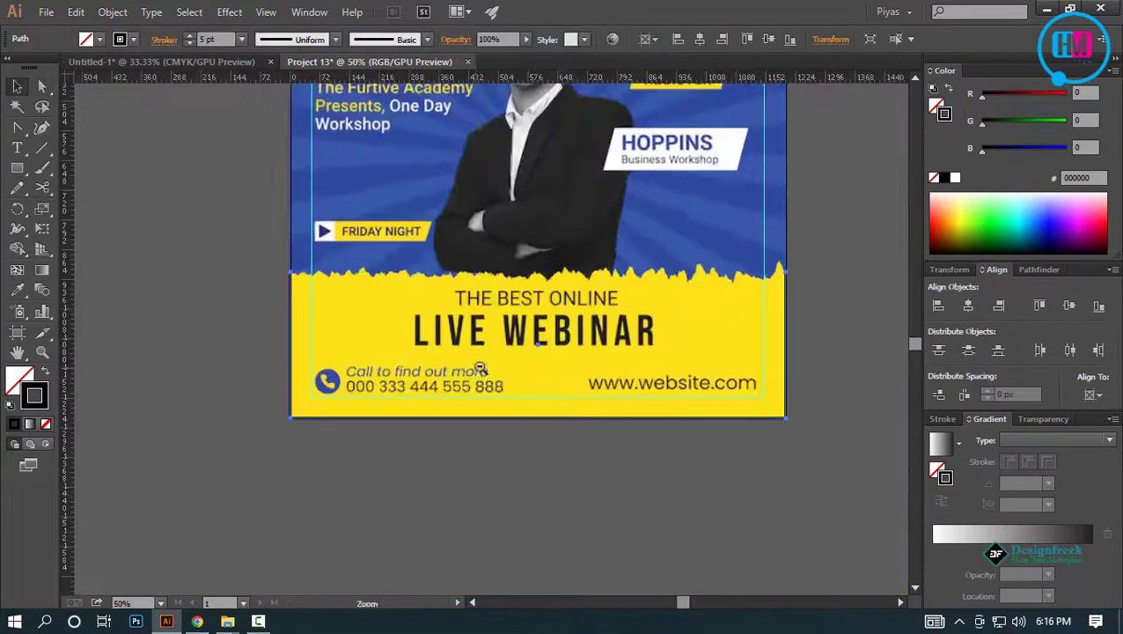
pyautogui.click(494, 367)
pyautogui.hotkey('ctrl', 'z')
pyautogui.scroll(1, 601, 294)
pyautogui.hscroll(1, 600, 294)
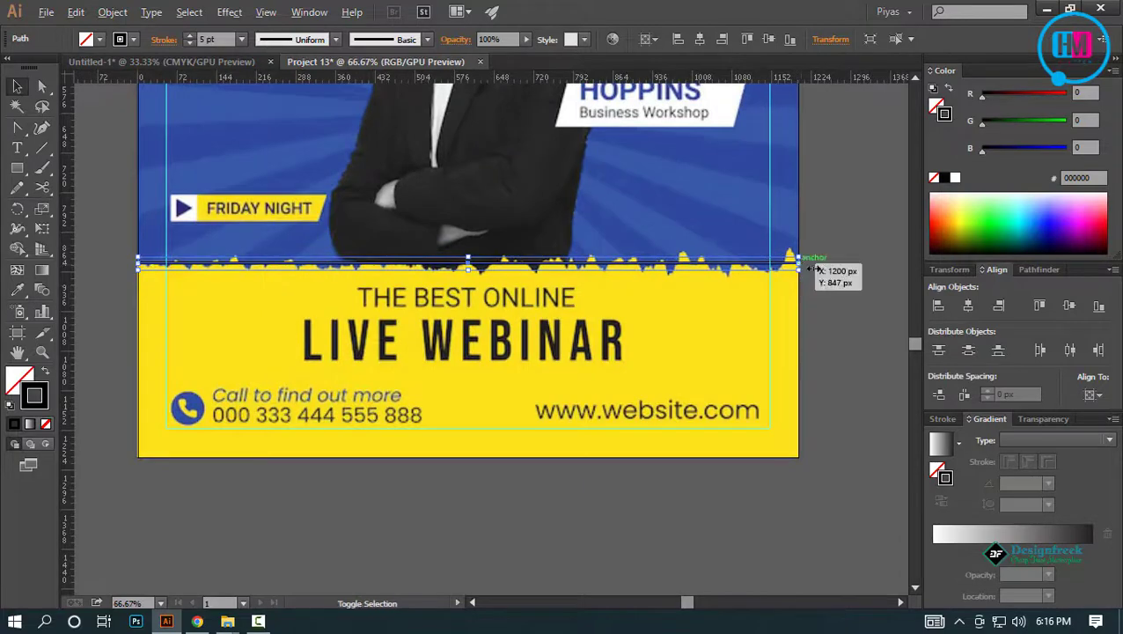
# Stretch the horizontal line evenly from its center so it extends past both sides of the artboard
pyautogui.moveTo(806, 268); pyautogui.dragTo(836, 268)
pyautogui.click(847, 280)
pyautogui.scroll(1, 534, 261)
pyautogui.scroll(-2, 616, 300)
pyautogui.scroll(1, 343, 305)
pyautogui.moveTo(592, 413); pyautogui.dragTo(491, 436)
pyautogui.click(398, 294)
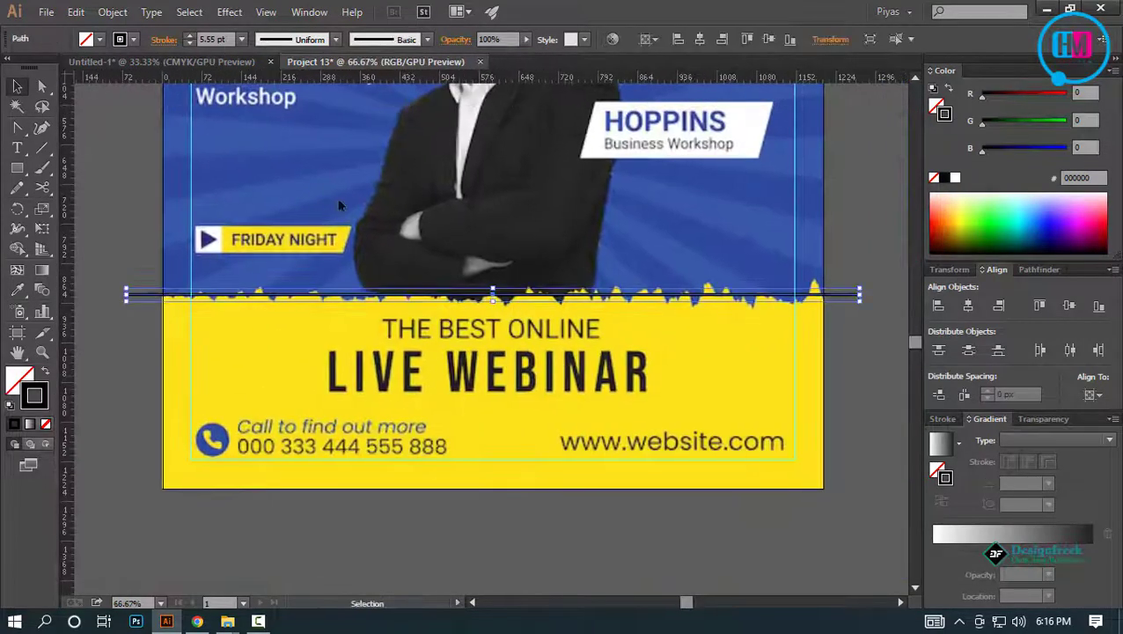
# Start a Zig Zag effect on the line with preview on, size 18 px and 41 ridges per segment
pyautogui.click(229, 12)
pyautogui.moveTo(290, 143)
pyautogui.click(457, 256)
pyautogui.moveTo(531, 329); pyautogui.dragTo(877, 343)
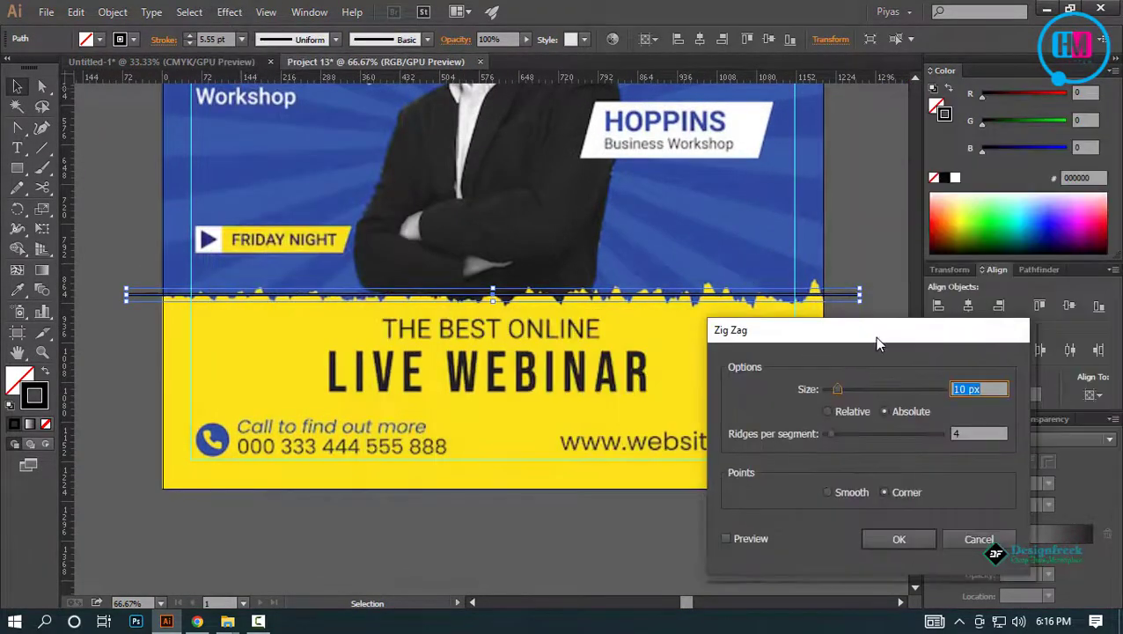
pyautogui.click(726, 538)
pyautogui.click(984, 389)
pyautogui.scroll(8, 984, 389)
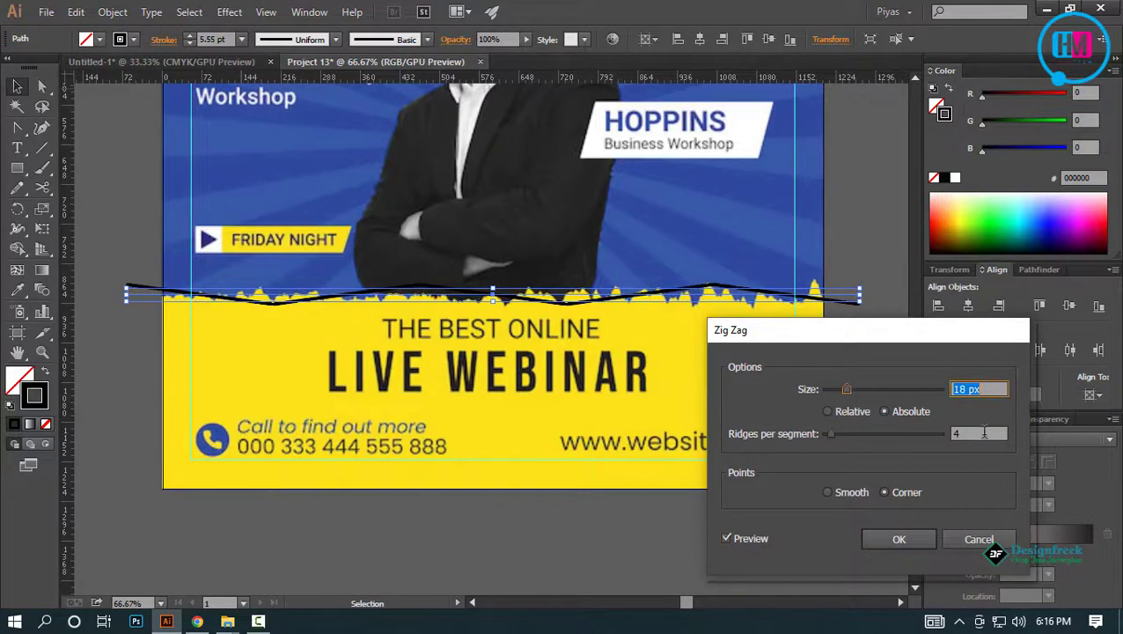
pyautogui.click(979, 433)
pyautogui.scroll(20, 979, 434)
pyautogui.scroll(12, 979, 434)
# Switch the Zig Zag points to Smooth with a size of 14 px and 62 ridges per segment
pyautogui.click(986, 388)
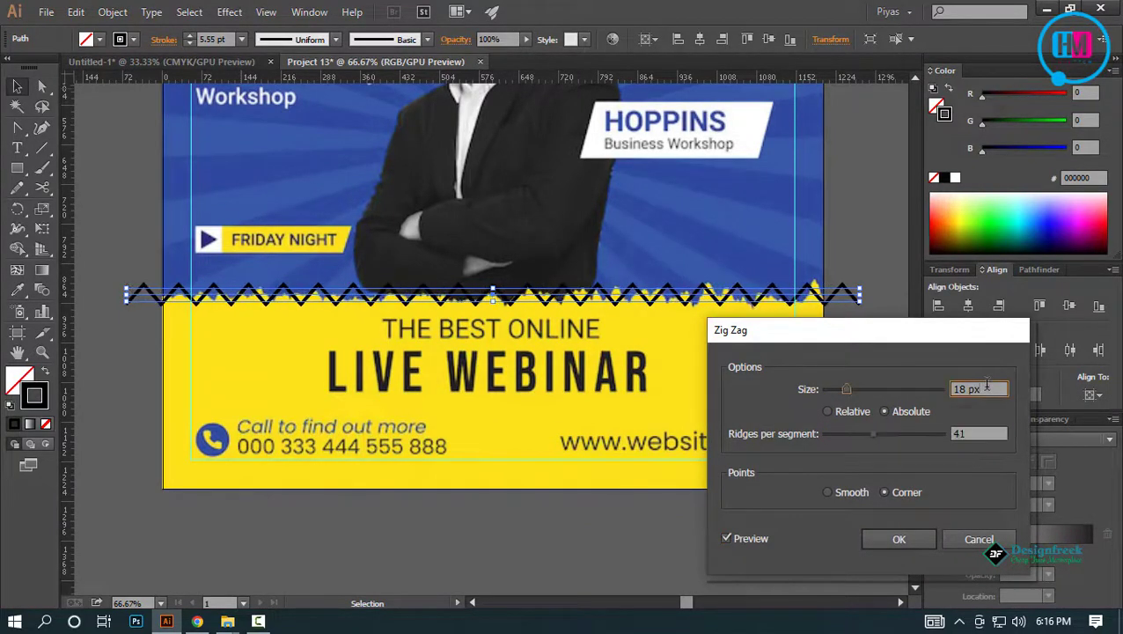
pyautogui.click(847, 491)
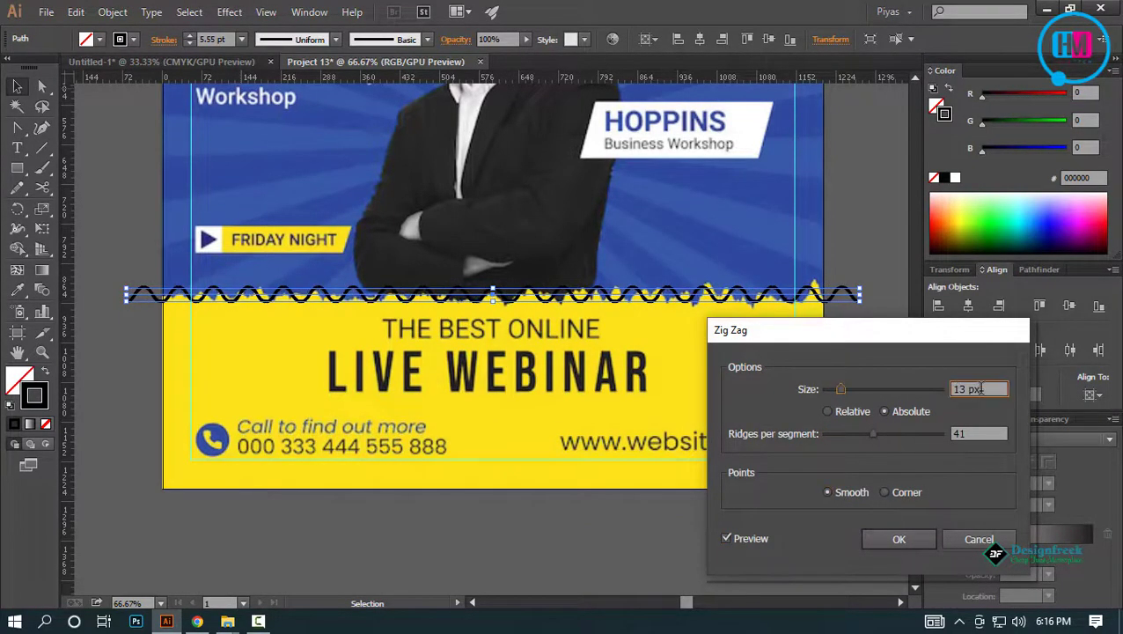
pyautogui.scroll(1, 980, 388)
pyautogui.click(980, 433)
pyautogui.scroll(20, 980, 434)
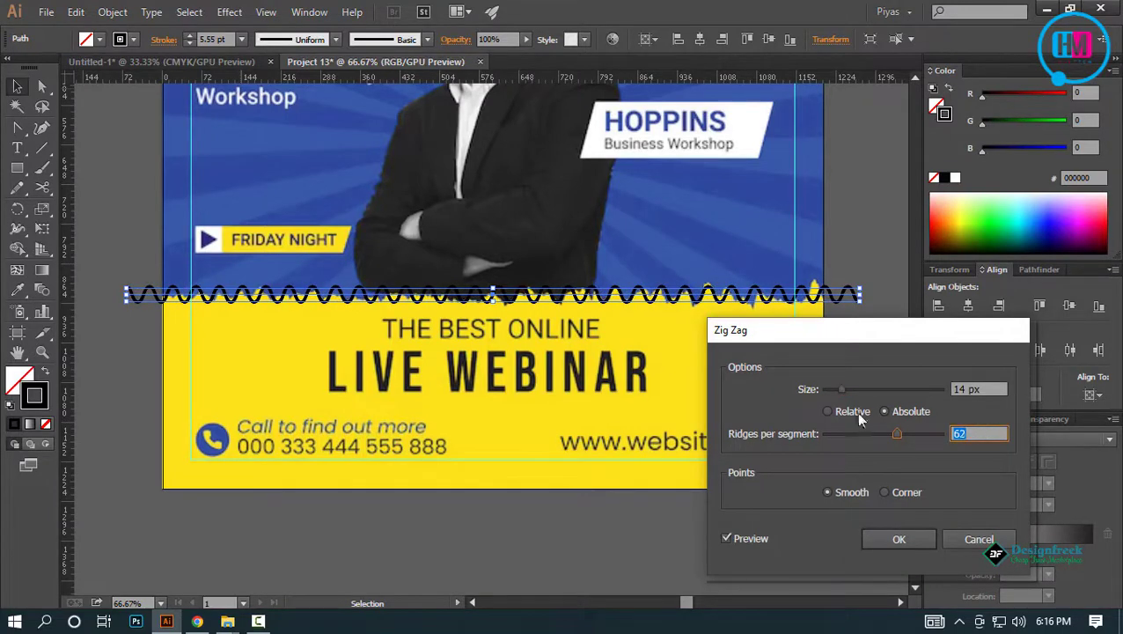
# Try the Relative option, return to Absolute, and set the Zig Zag size to 17 px with 66 ridges
pyautogui.click(854, 412)
pyautogui.click(912, 411)
pyautogui.scroll(4, 969, 430)
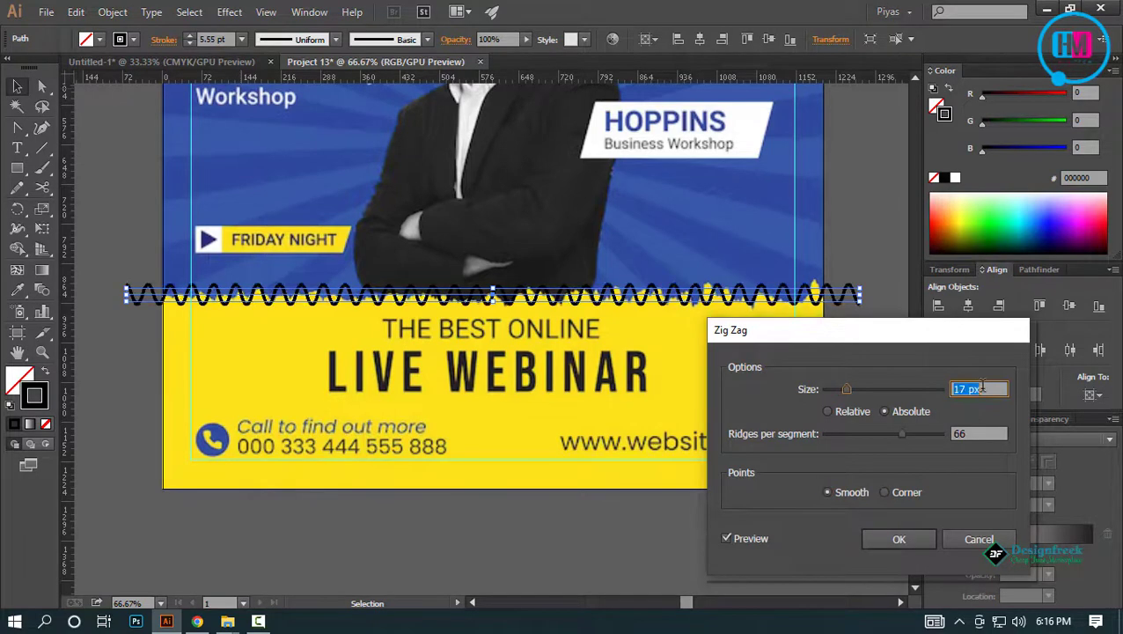
# Set the Zig Zag size to 12 px with 49 ridges per segment and apply the effect
pyautogui.click(982, 433)
pyautogui.scroll(-7, 981, 433)
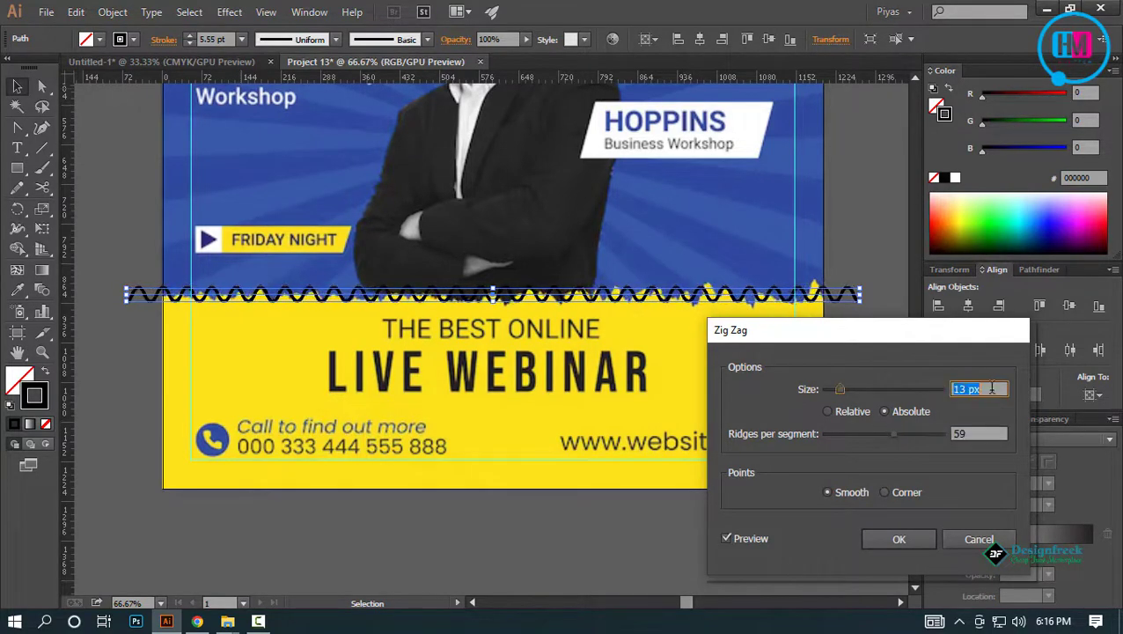
pyautogui.click(978, 433)
pyautogui.scroll(-10, 978, 433)
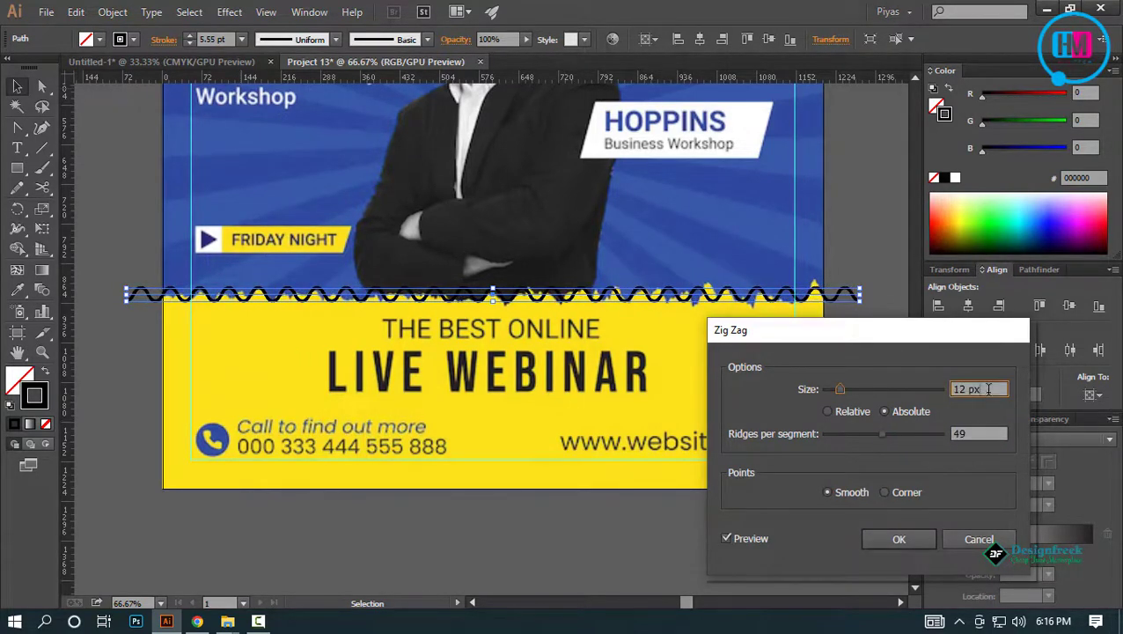
pyautogui.press('Return')
# Expand the wavy line's appearance and show the hidden three-sided outline
pyautogui.click(112, 11)
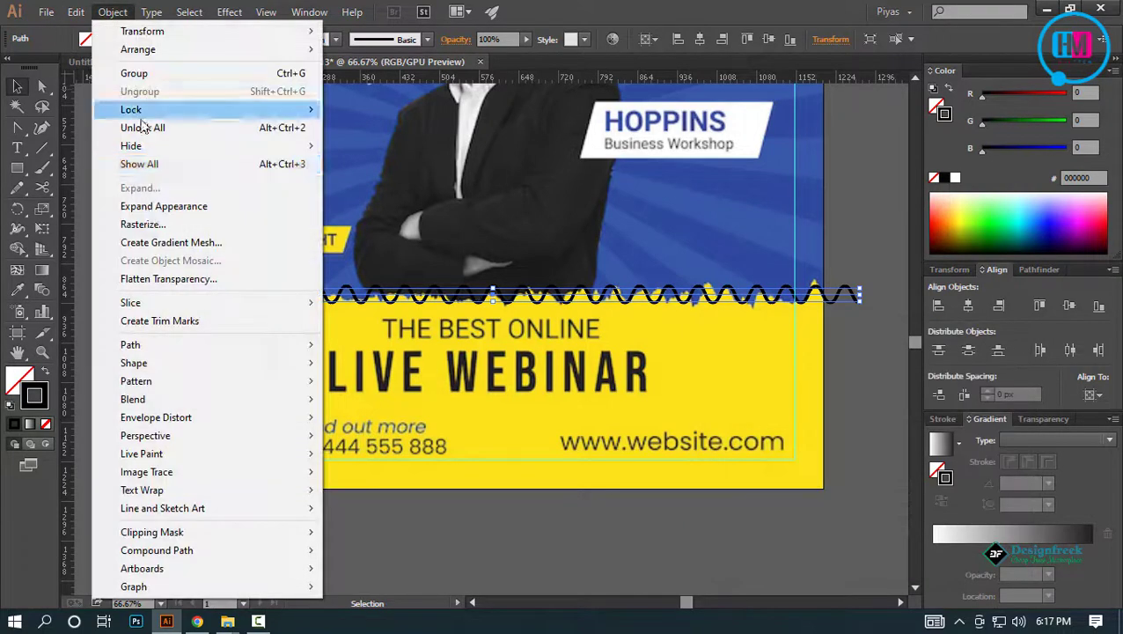
pyautogui.click(159, 206)
pyautogui.click(101, 270)
pyautogui.hotkey('ctrl', 'alt', '3')
# Merge the area enclosed by the wavy line and the outline into one shape with Shape Builder
pyautogui.keyDown('shift'); pyautogui.click(132, 297); pyautogui.keyUp('shift')
pyautogui.hotkey('shift', 'm')
pyautogui.click(298, 379)
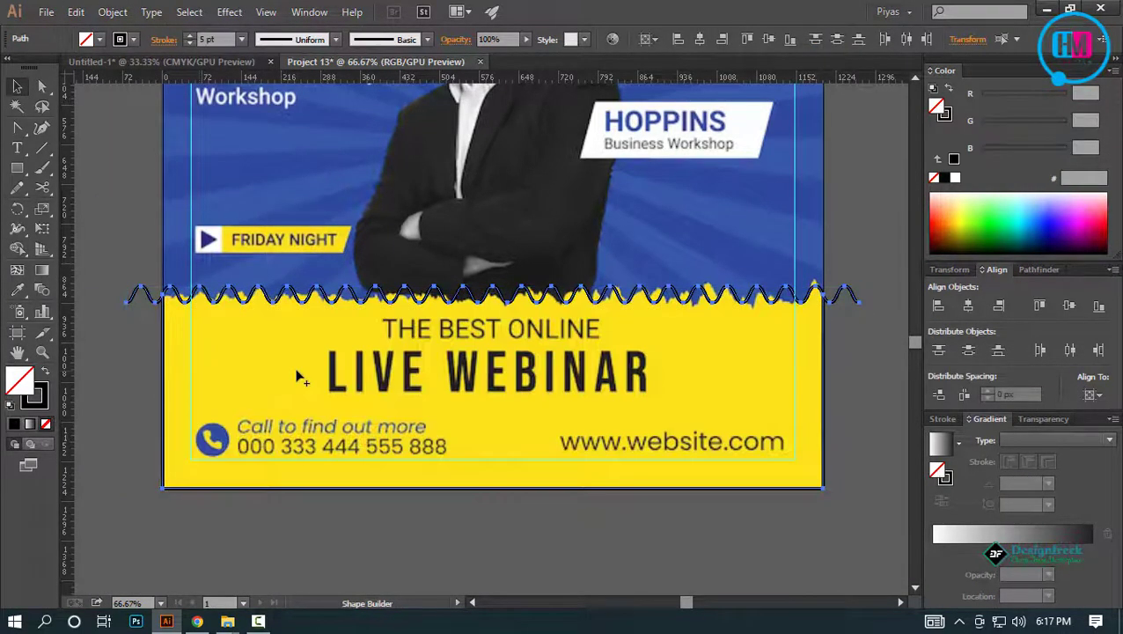
# Give the wavy-topped shape a solid black fill and delete the leftover wave ends outside the artboard
pyautogui.press('v')
pyautogui.click(127, 299)
pyautogui.click(128, 298)
pyautogui.press('Delete')
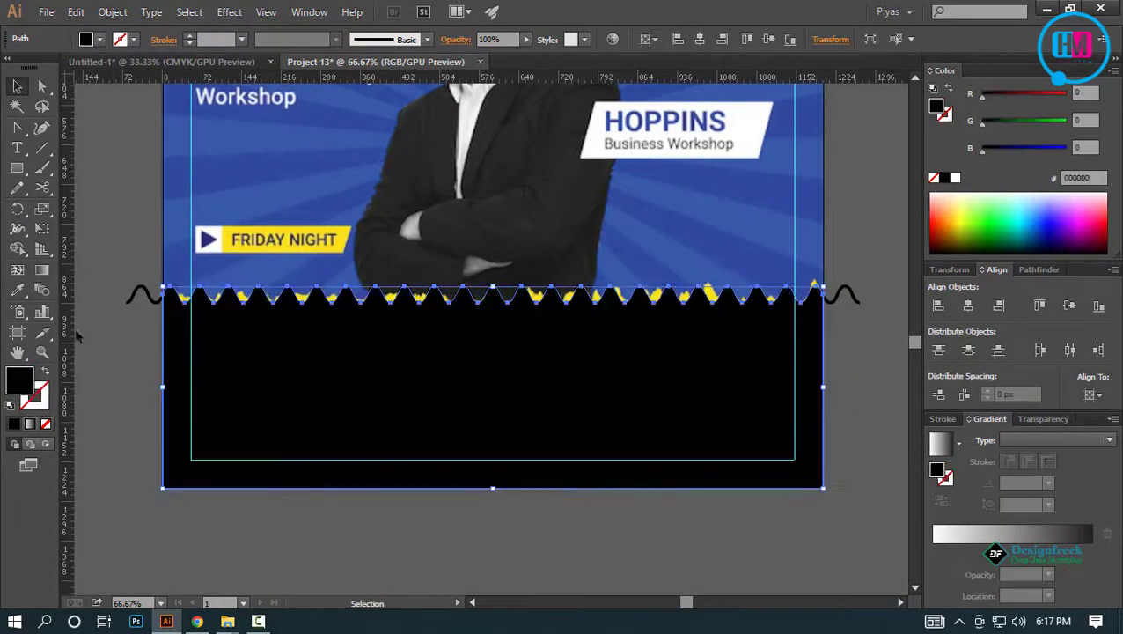
pyautogui.hotkey('ctrl', 'alt', '3')
pyautogui.hotkey('shift', 'x')
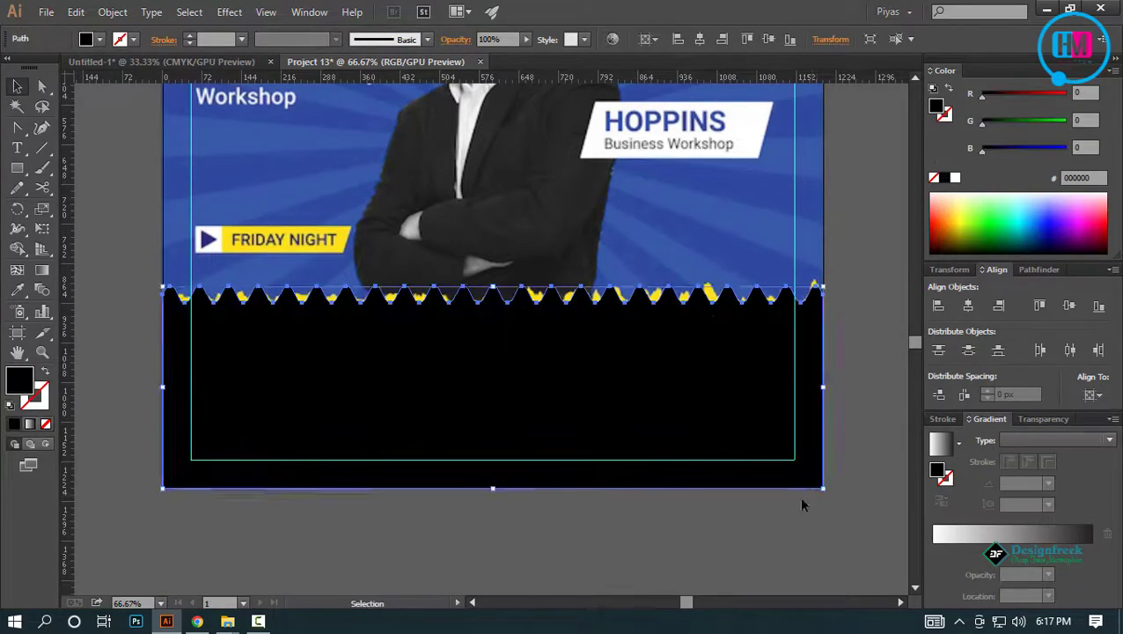
# Fill the wavy-topped shape with the yellow FBE100 sampled from the reference, and hide it
pyautogui.keyDown('ctrl'); pyautogui.click(715, 329); pyautogui.keyUp('ctrl')
pyautogui.press('i')
pyautogui.click(705, 276)
pyautogui.press('v')
pyautogui.keyDown('ctrl'); pyautogui.keyDown('alt'); pyautogui.click(509, 370); pyautogui.keyUp('alt'); pyautogui.keyUp('ctrl')
pyautogui.keyDown('ctrl'); pyautogui.keyDown('alt'); pyautogui.click(508, 370); pyautogui.keyUp('alt'); pyautogui.keyUp('ctrl')
pyautogui.press('Delete')
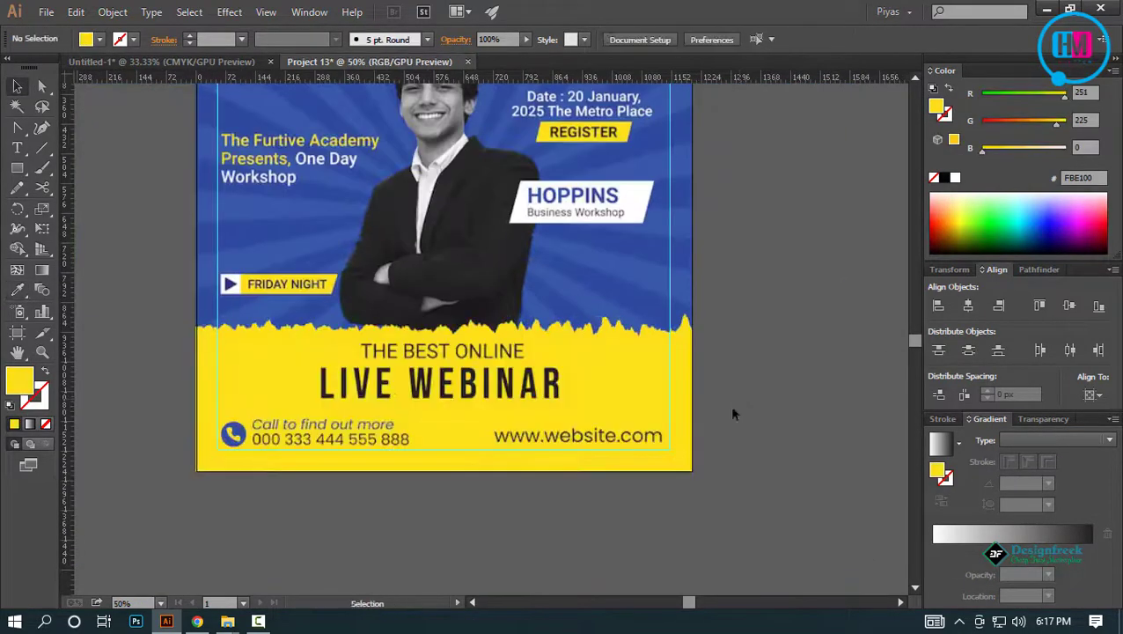
# Draw a full-width rectangle over the blue upper area with no fill and a yellow outline
pyautogui.scroll(-1, 440, 352)
pyautogui.moveTo(456, 283); pyautogui.dragTo(466, 332)
pyautogui.scroll(1, 459, 313)
pyautogui.scroll(-2, 460, 321)
pyautogui.scroll(1, 458, 321)
pyautogui.press('m')
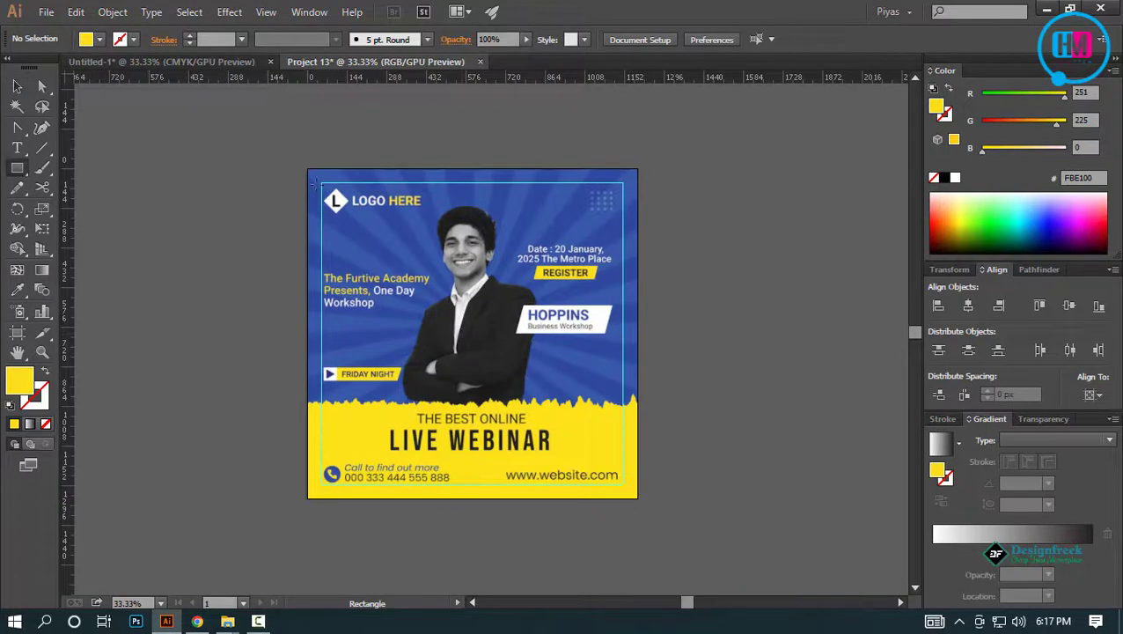
pyautogui.moveTo(540, 394)
pyautogui.mouseDown()
pyautogui.moveTo(638, 431)
pyautogui.moveTo(638, 457)
pyautogui.moveTo(638, 432)
pyautogui.mouseUp()
pyautogui.hotkey('shift', 'x')
pyautogui.hotkey('ctrl', '+')
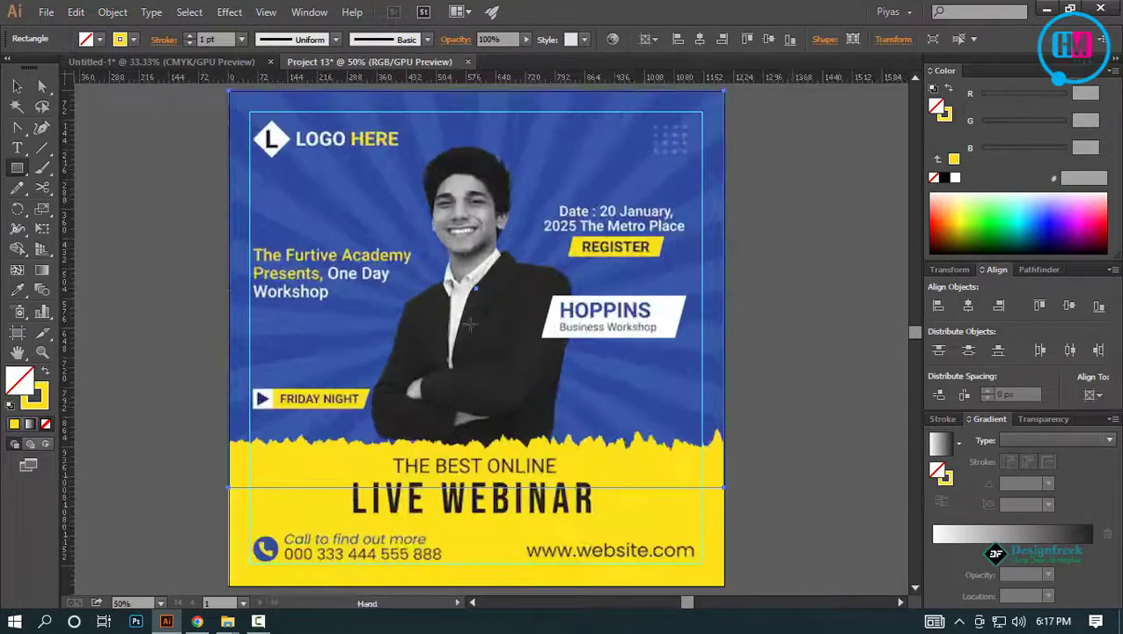
# Draw a yellow line from the rectangle's centre to above the artboard and rotate a copy by -9° about its inner end
pyautogui.moveTo(513, 315); pyautogui.dragTo(524, 168)
pyautogui.scroll(1, 547, 138)
pyautogui.scroll(-1, 547, 138)
pyautogui.press('r')
pyautogui.keyDown('alt'); pyautogui.click(438, 349); pyautogui.keyUp('alt')
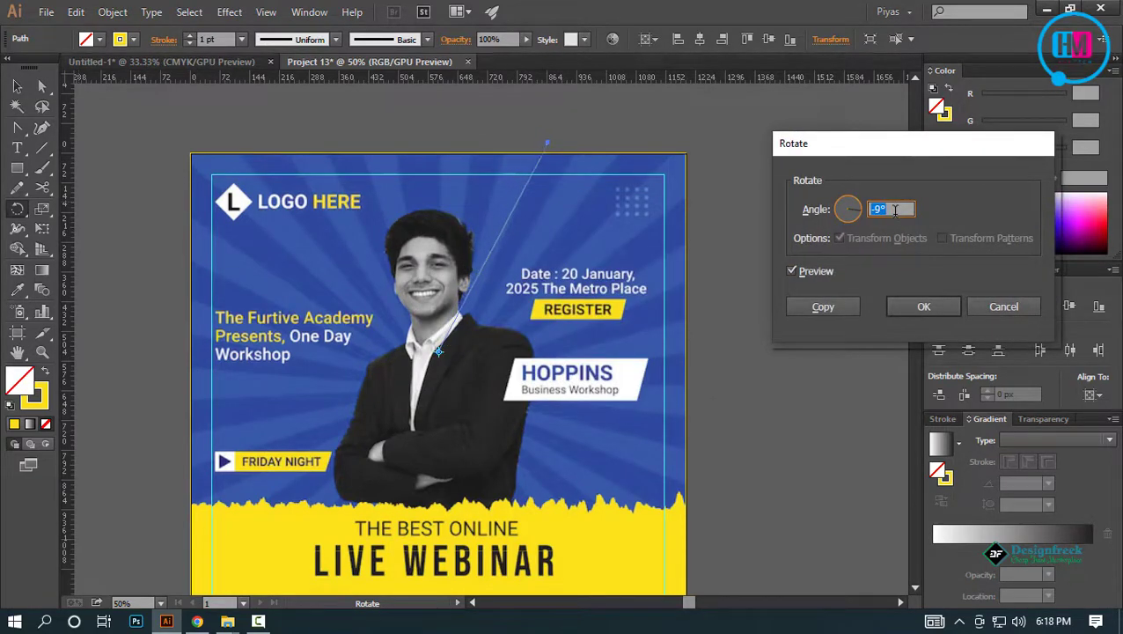
pyautogui.click(821, 306)
# Repeat the rotated copy until the lines form a full circle of rays around the centre
pyautogui.hotkey('ctrl', 'd')
pyautogui.hotkey('ctrl', 'd')
pyautogui.hotkey('ctrl', 'd')
pyautogui.hotkey('ctrl', 'd')
pyautogui.hotkey('ctrl', 'd')
pyautogui.hotkey('ctrl', 'd')
pyautogui.hotkey('ctrl', 'd')
pyautogui.hotkey('ctrl', 'd')
pyautogui.hotkey('ctrl', 'd')
pyautogui.hotkey('ctrl', 'd')
pyautogui.hotkey('ctrl', 'd')
pyautogui.hotkey('ctrl', 'd')
pyautogui.hotkey('ctrl', 'd')
pyautogui.hotkey('ctrl', 'd')
pyautogui.hotkey('ctrl', 'd')
pyautogui.hotkey('ctrl', 'd')
pyautogui.hotkey('ctrl', 'd')
pyautogui.hotkey('ctrl', 'd')
pyautogui.hotkey('ctrl', 'd')
pyautogui.hotkey('ctrl', 'd')
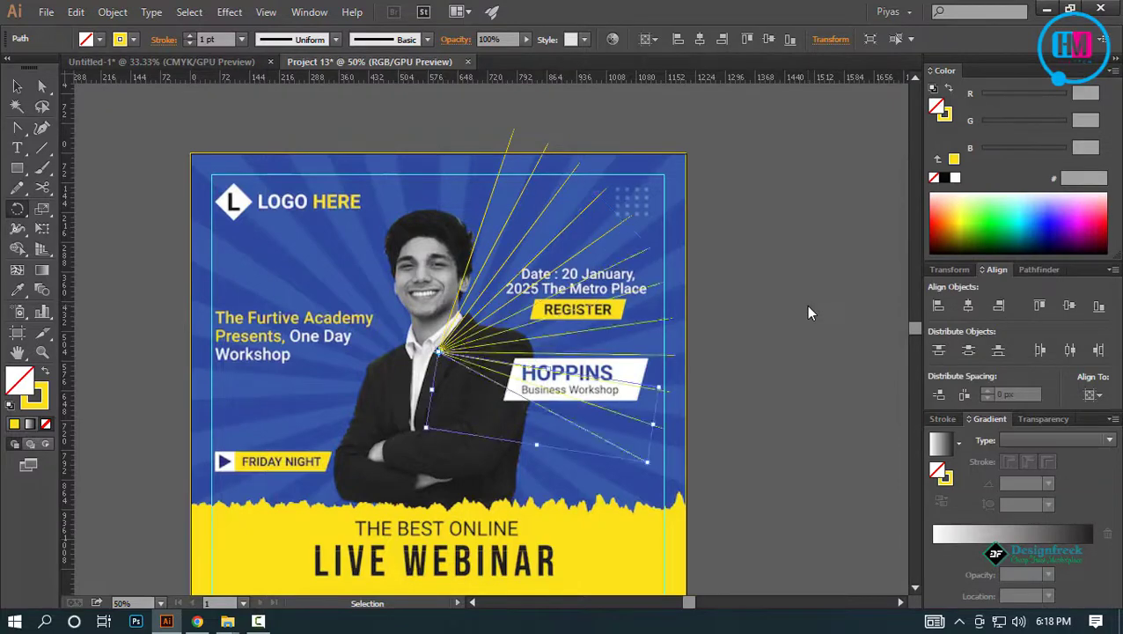
pyautogui.hotkey('ctrl', 'd')
pyautogui.hotkey('ctrl', 'd')
pyautogui.hotkey('ctrl', 'd')
pyautogui.hotkey('ctrl', 'd')
pyautogui.hotkey('ctrl', 'd')
pyautogui.hotkey('ctrl', 'd')
pyautogui.hotkey('ctrl', 'd')
pyautogui.hotkey('ctrl', 'd')
pyautogui.click(796, 310)
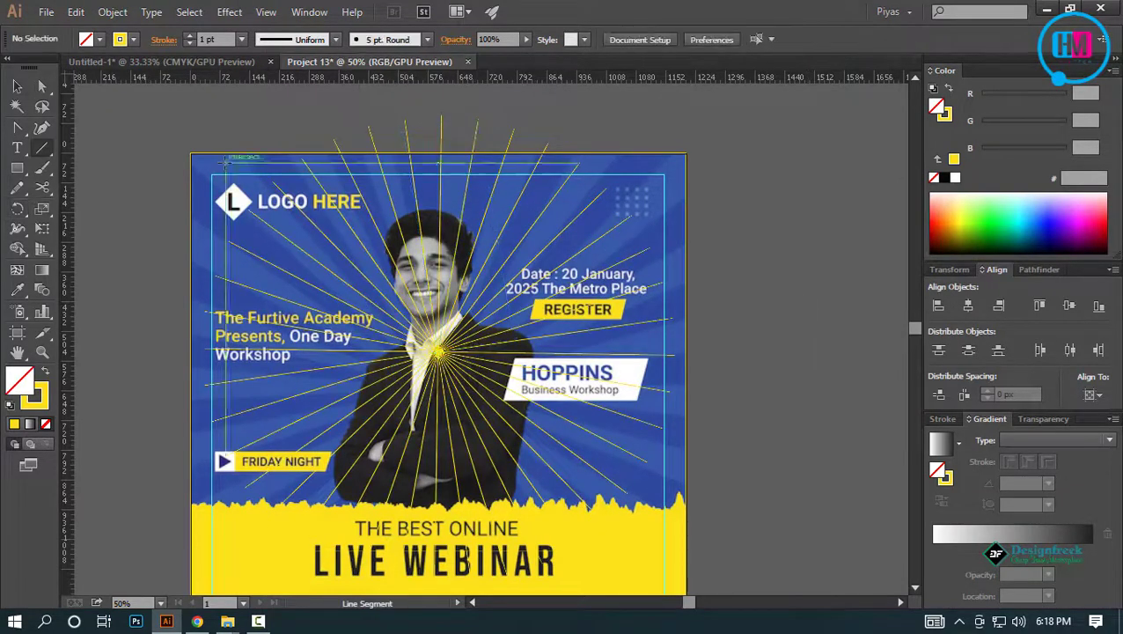
# Select all the ray lines and enlarge them from their centre so they reach beyond the artboard's sides
pyautogui.moveTo(133, 143); pyautogui.dragTo(709, 396)
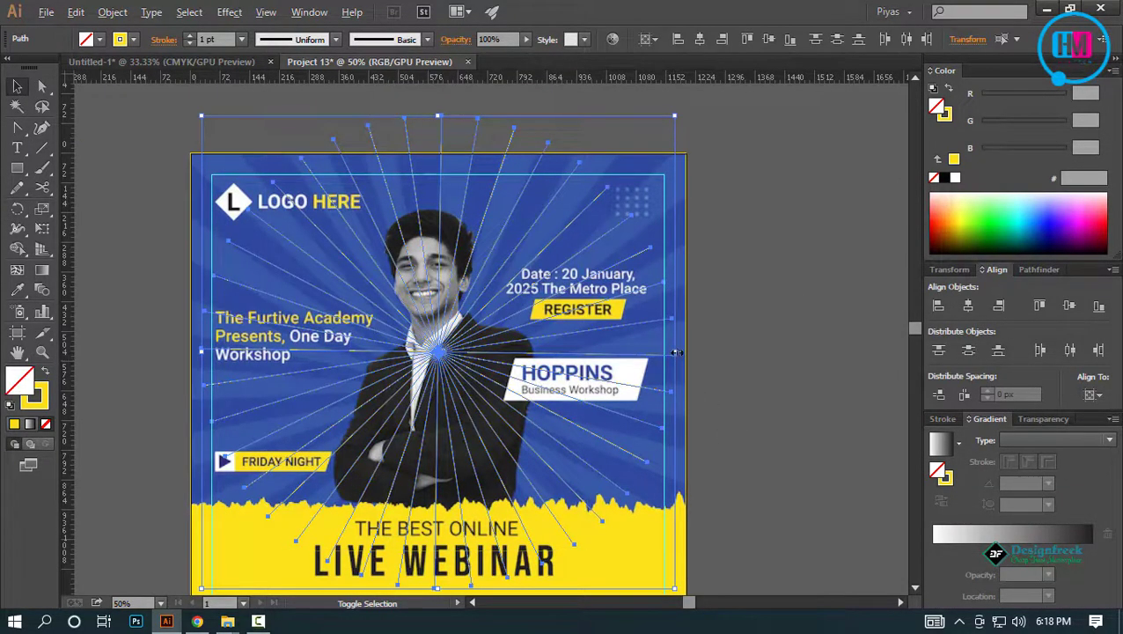
pyautogui.moveTo(677, 352); pyautogui.dragTo(773, 377)
pyautogui.hotkey('ctrl', '-')
# Try to crop the rays to the rectangle with Pathfinder Crop
pyautogui.click(671, 290)
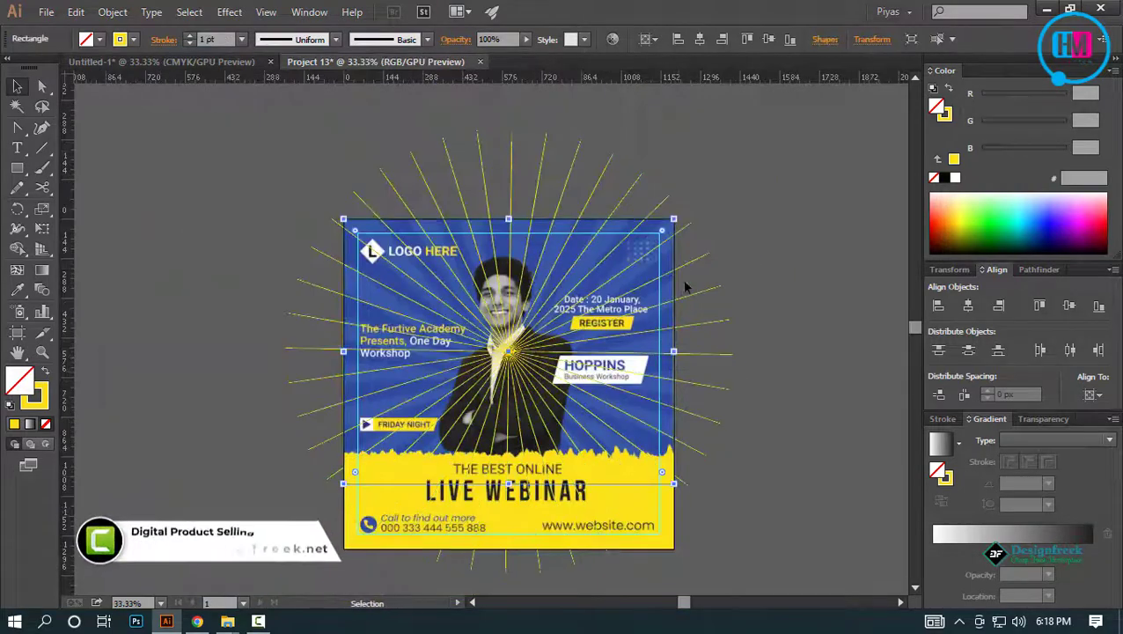
pyautogui.keyDown('shift'); pyautogui.click(672, 290); pyautogui.keyUp('shift')
pyautogui.click(694, 236)
pyautogui.scroll(3, 676, 195)
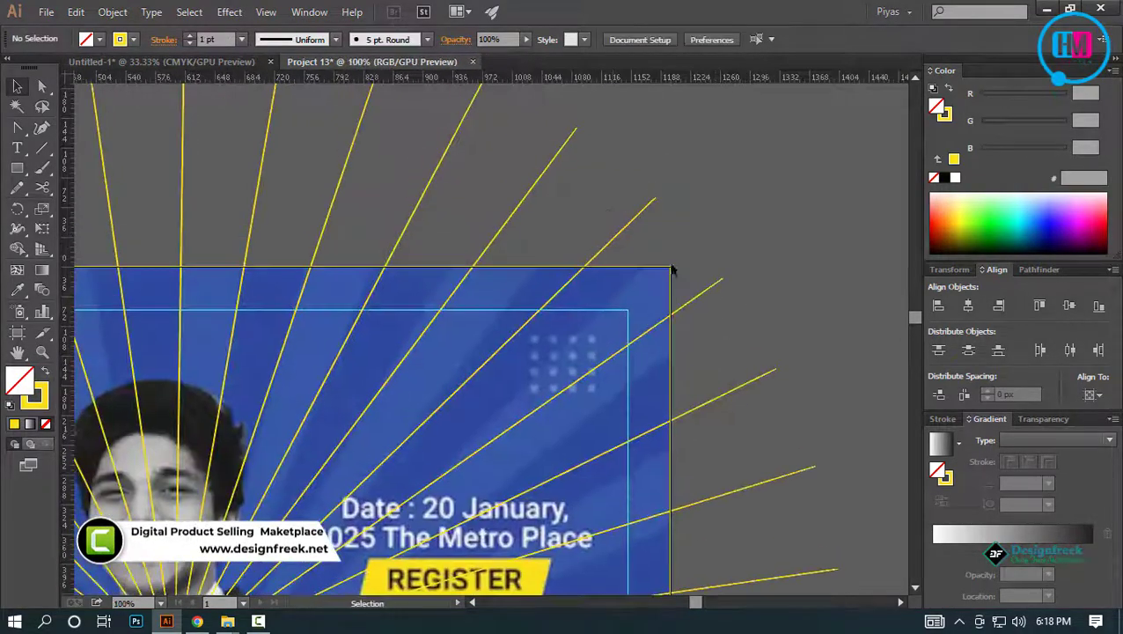
pyautogui.hotkey('ctrl', 'a')
pyautogui.hotkey('ctrl', '-')
pyautogui.hotkey('ctrl', '-')
pyautogui.hotkey('ctrl', '-')
pyautogui.click(701, 317)
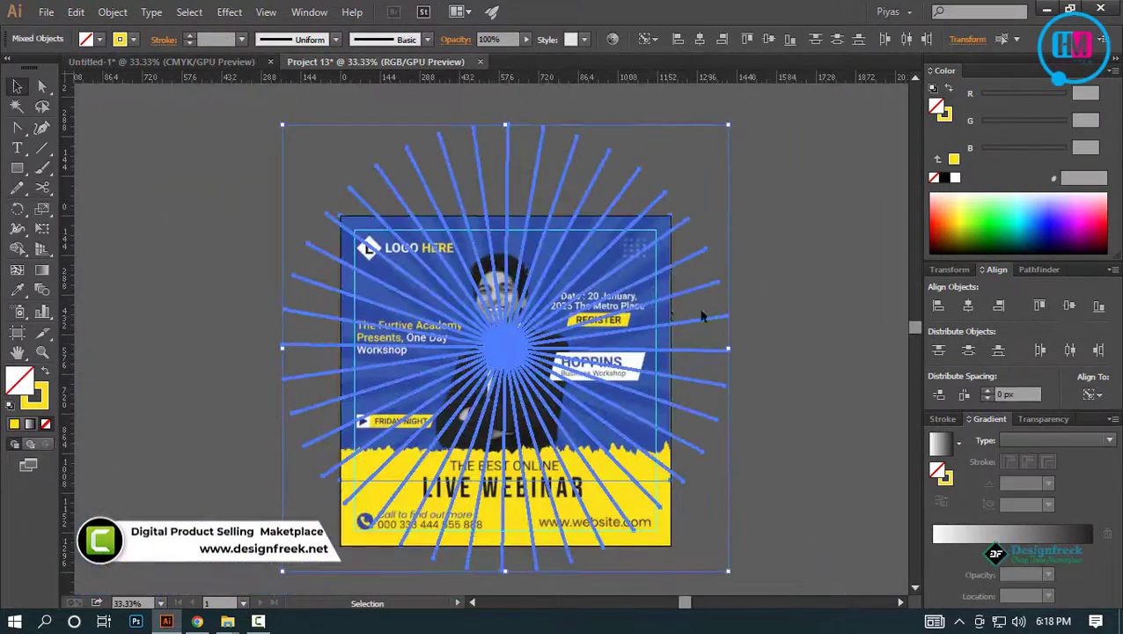
pyautogui.click(668, 316)
pyautogui.scroll(3, 686, 221)
pyautogui.hotkey('ctrl', 'a')
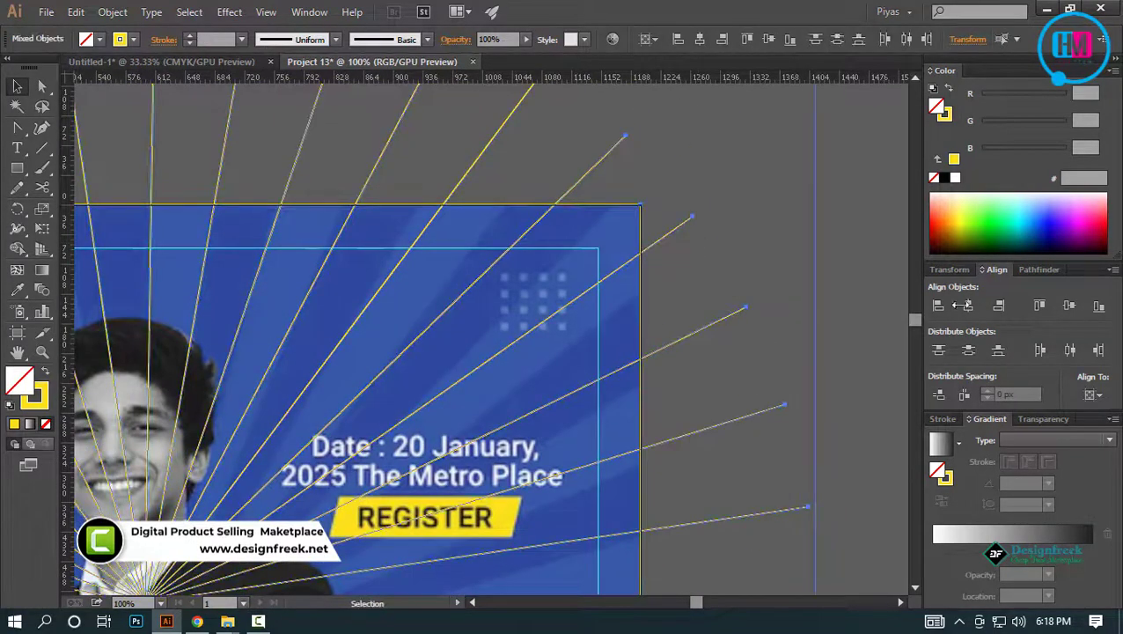
pyautogui.click(1034, 270)
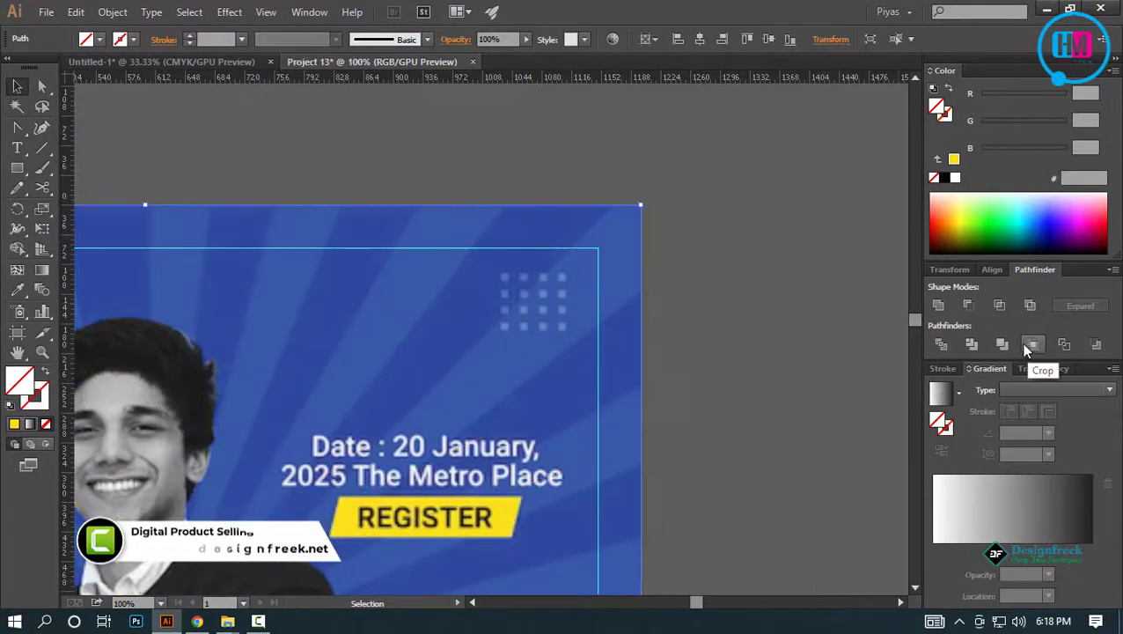
# Duplicate the rays and the rectangle into the empty area left of the artboard
pyautogui.scroll(-4, 709, 240)
pyautogui.moveTo(572, 334); pyautogui.dragTo(626, 357)
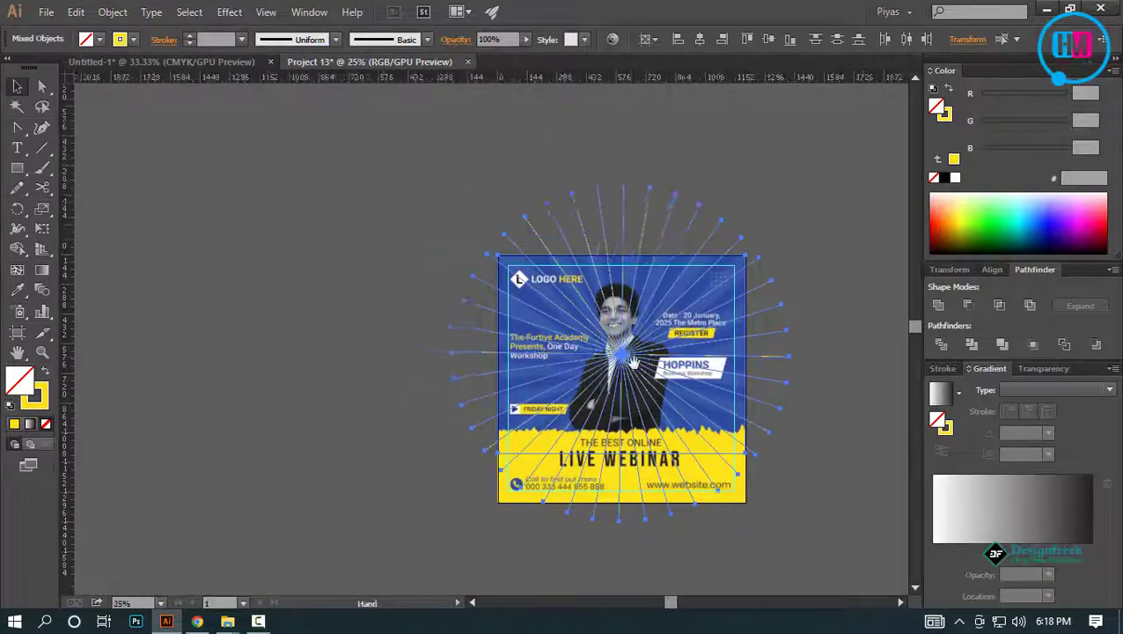
pyautogui.scroll(1, 625, 357)
pyautogui.moveTo(620, 280); pyautogui.dragTo(480, 299)
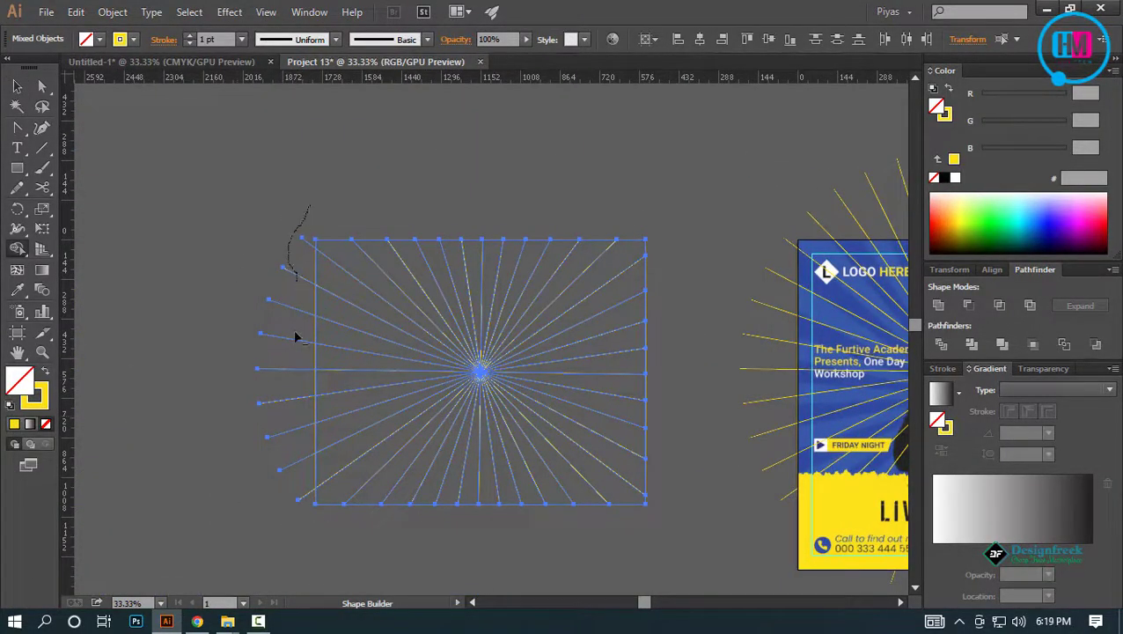
# Divide the trimmed copy of the rays and rectangle into pieces with Pathfinder Divide
pyautogui.press('v')
pyautogui.click(508, 181)
pyautogui.scroll(-2, 555, 251)
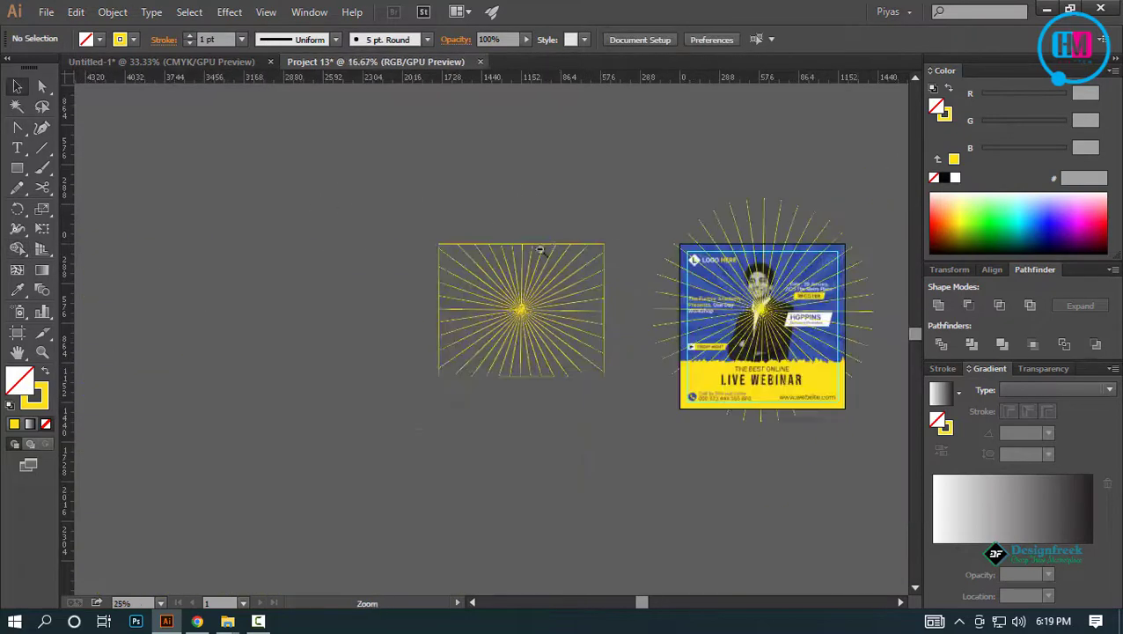
pyautogui.scroll(3, 586, 347)
pyautogui.moveTo(417, 209); pyautogui.dragTo(607, 416)
pyautogui.click(941, 343)
pyautogui.click(687, 345)
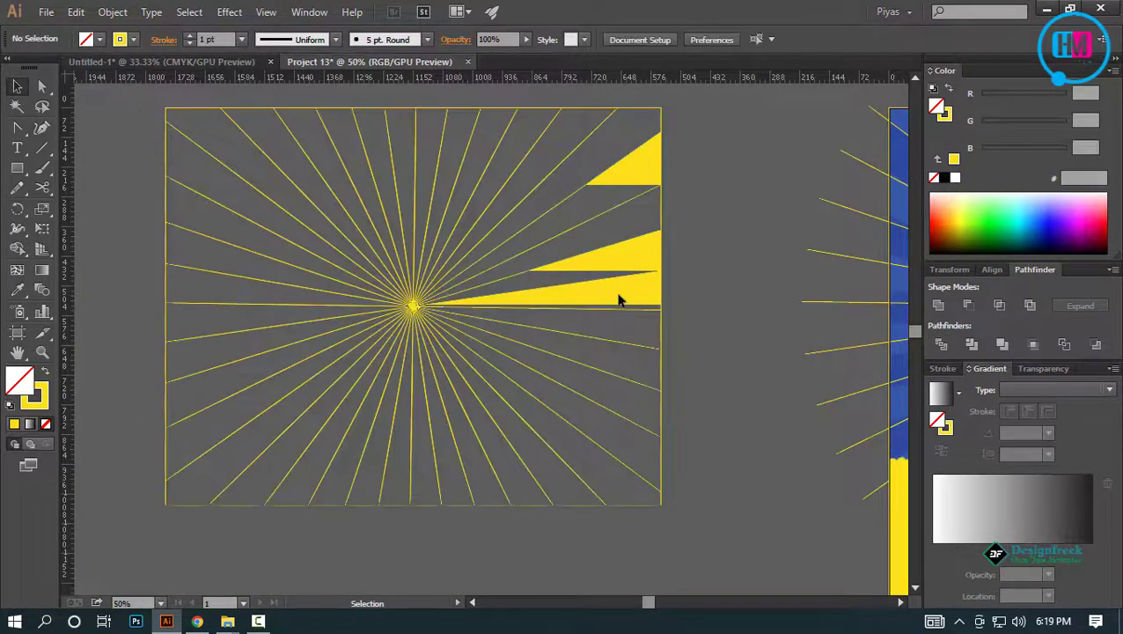
# Ungroup the divided burst and swap its fill and stroke to give the pieces a yellow fill
pyautogui.click(457, 290)
pyautogui.scroll(-1, 572, 264)
pyautogui.rightClick(543, 263)
pyautogui.click(615, 359)
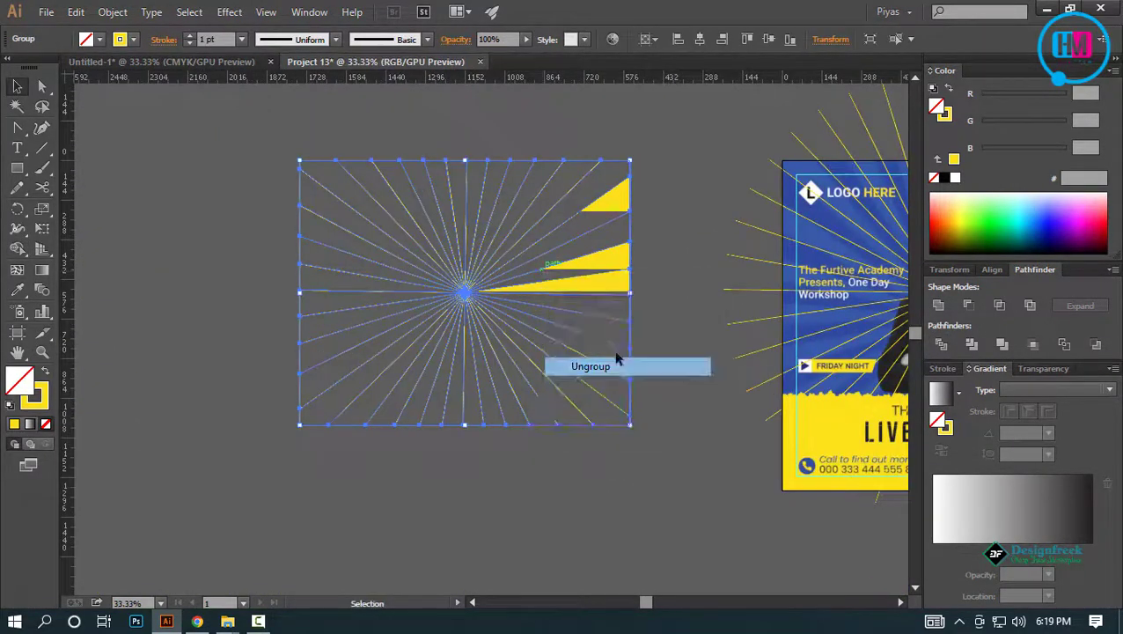
pyautogui.click(572, 320)
pyautogui.moveTo(520, 292); pyautogui.dragTo(466, 327)
pyautogui.moveTo(220, 172); pyautogui.dragTo(621, 511)
pyautogui.hotkey('shift', 'x')
pyautogui.click(621, 511)
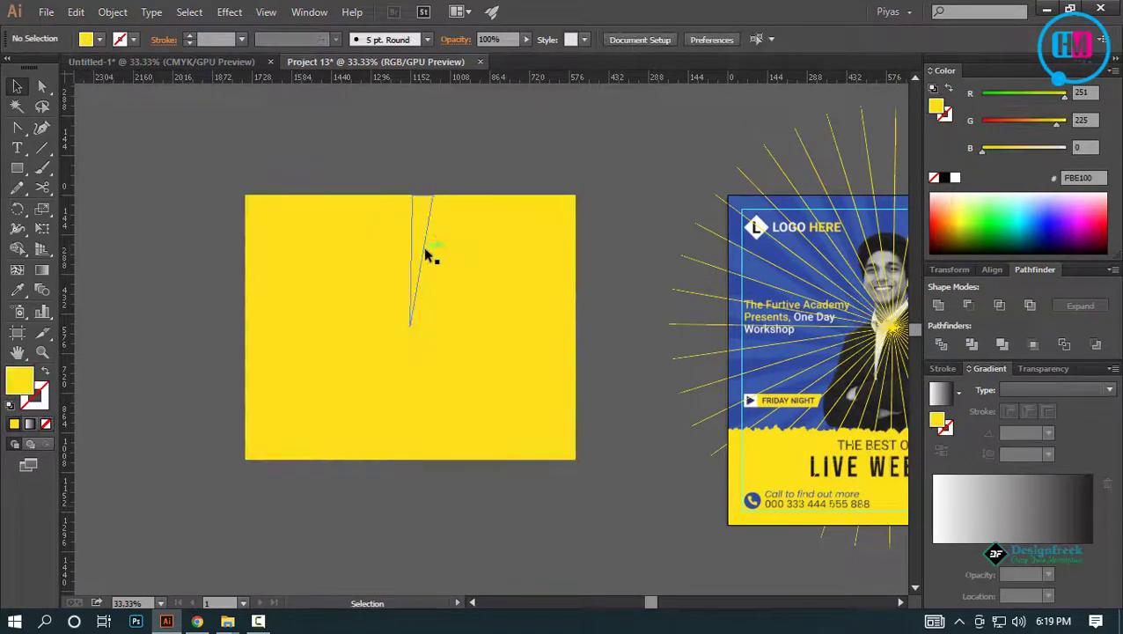
# Delete alternate wedges in the upper part of the yellow burst
pyautogui.click(432, 244)
pyautogui.scroll(1, 432, 244)
pyautogui.moveTo(428, 243); pyautogui.dragTo(416, 264)
pyautogui.press('Delete')
pyautogui.click(487, 254)
# Try to expand the path that joins the remaining wedges and delete one of them
pyautogui.rightClick(531, 264)
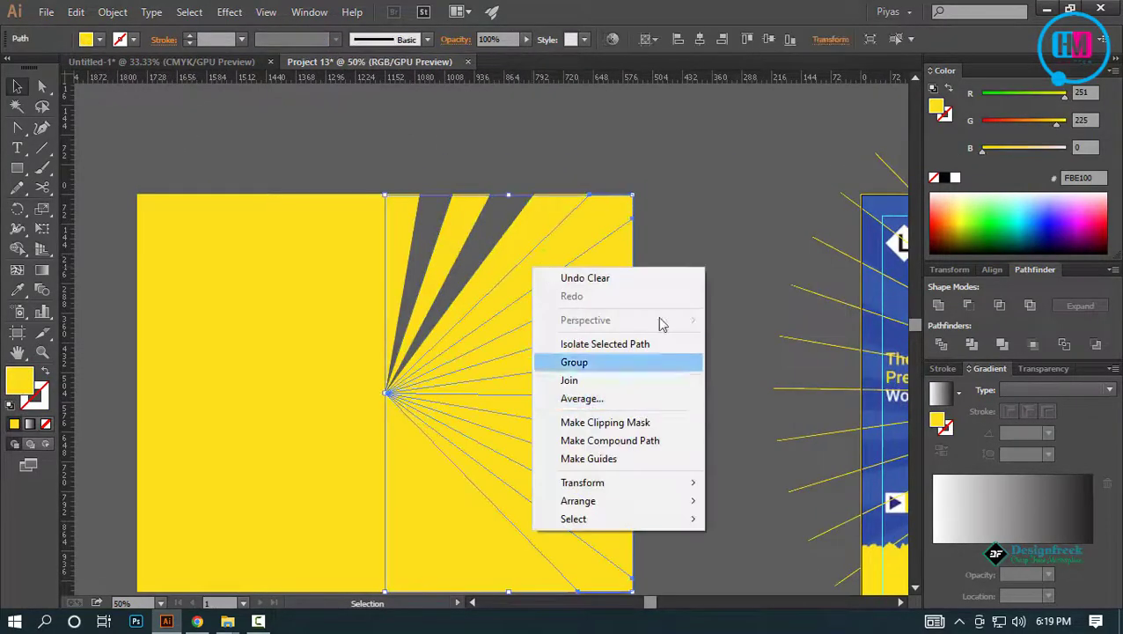
pyautogui.click(113, 12)
pyautogui.click(163, 189)
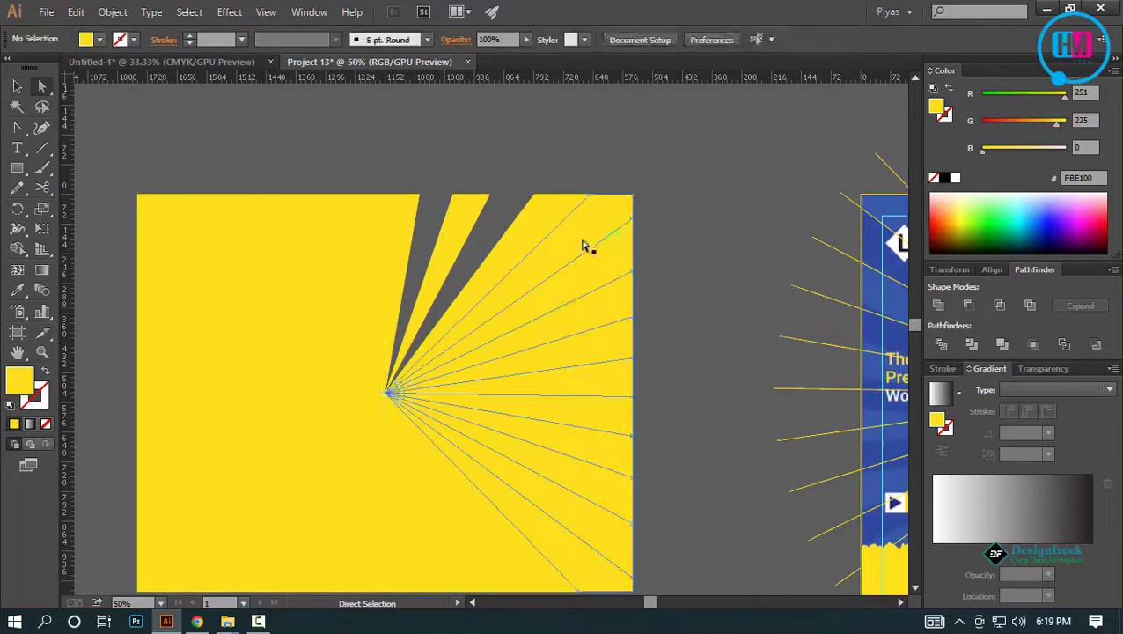
pyautogui.click(583, 245)
pyautogui.press('Delete')
# Undo the wedge deletions, yellow fill, division and ray trimming on the burst copy
pyautogui.hotkey('ctrl', 'z')
pyautogui.hotkey('ctrl', 'z')
pyautogui.hotkey('ctrl', 'z')
pyautogui.hotkey('ctrl', 'z')
pyautogui.hotkey('ctrl', 'z')
pyautogui.scroll(-1, 701, 279)
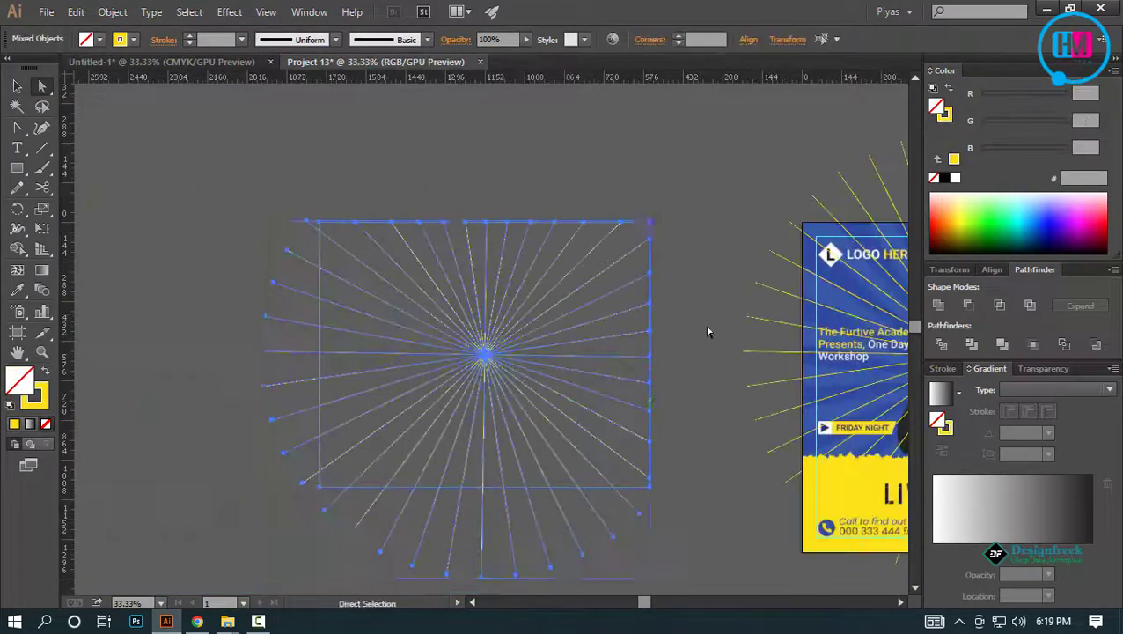
pyautogui.press('v')
pyautogui.click(734, 539)
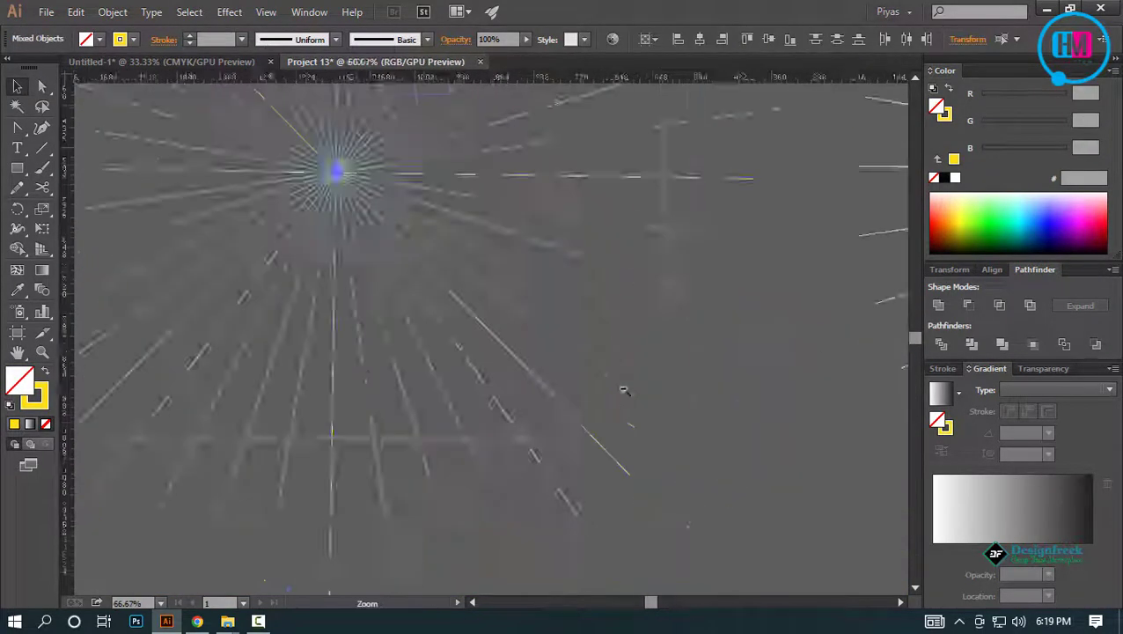
# Expand the burst copy's lines into filled shapes and apply Pathfinder Divide to them
pyautogui.click(120, 14)
pyautogui.click(163, 190)
pyautogui.click(511, 395)
pyautogui.click(115, 12)
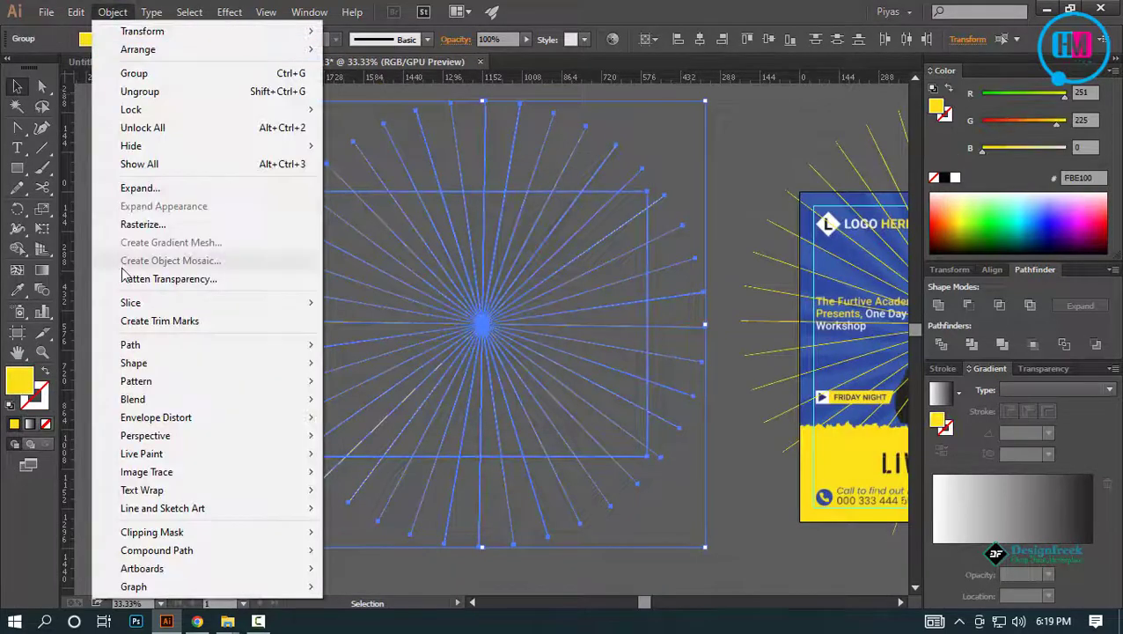
pyautogui.click(617, 286)
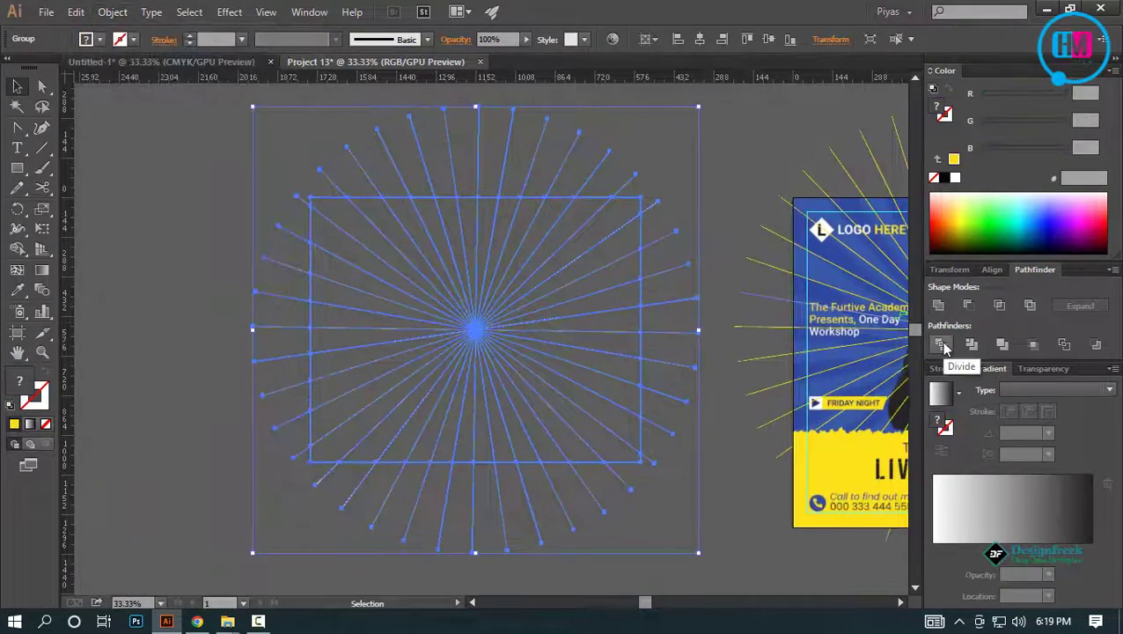
pyautogui.click(702, 448)
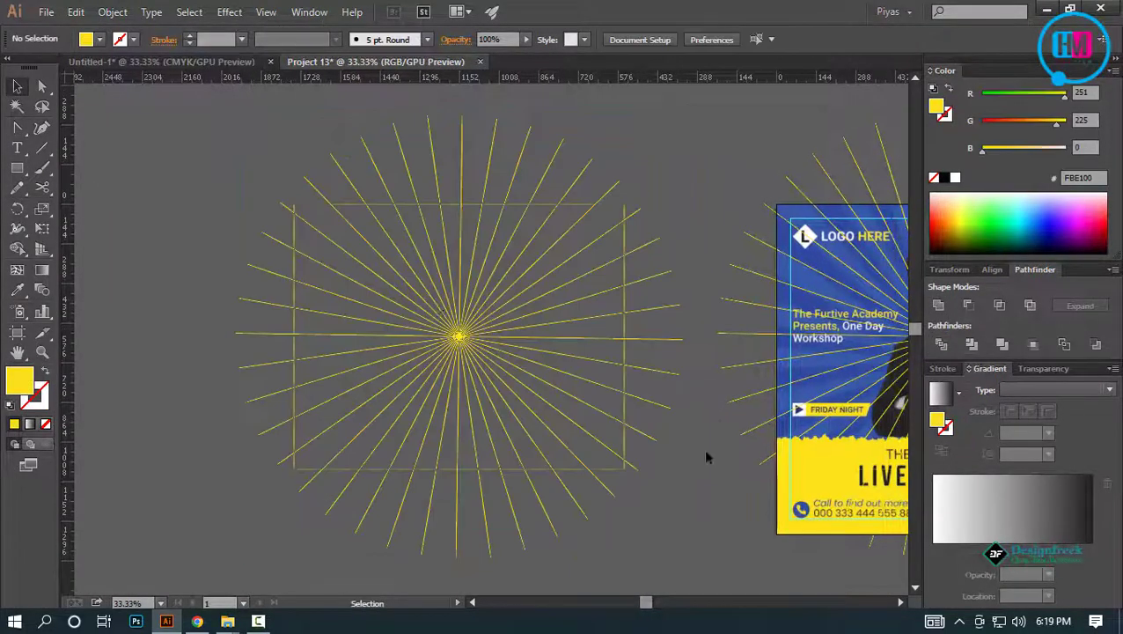
# Remove the expanded ray ends above the rectangle's upper edge with Shape Builder
pyautogui.hotkey('ctrl', 'a')
pyautogui.hotkey('shift', 'm')
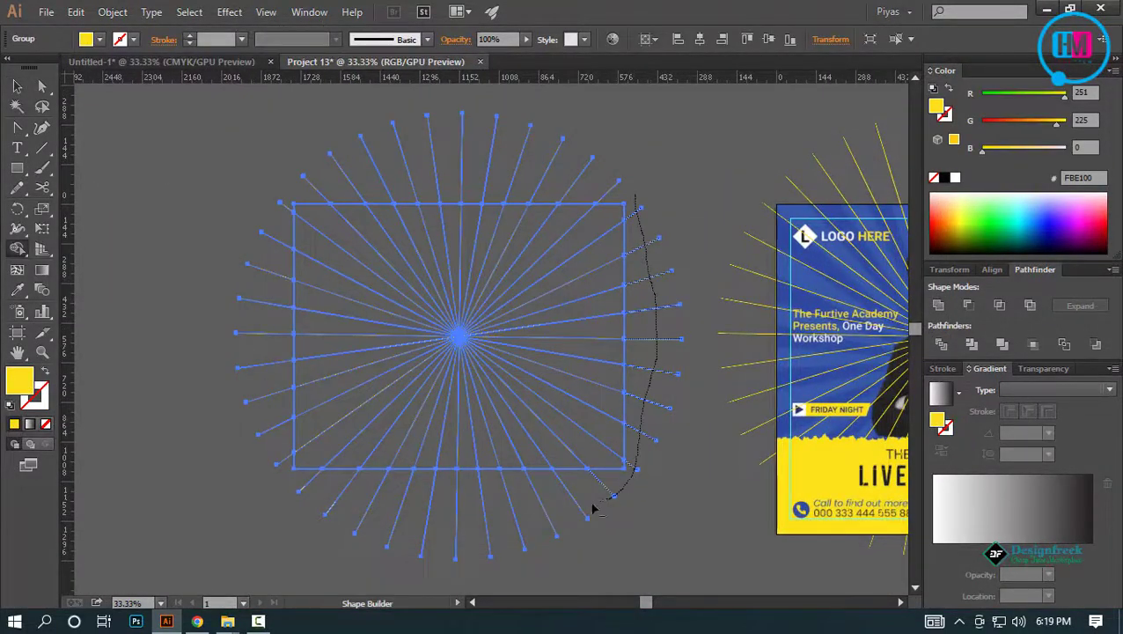
pyautogui.moveTo(303, 191); pyautogui.dragTo(296, 199)
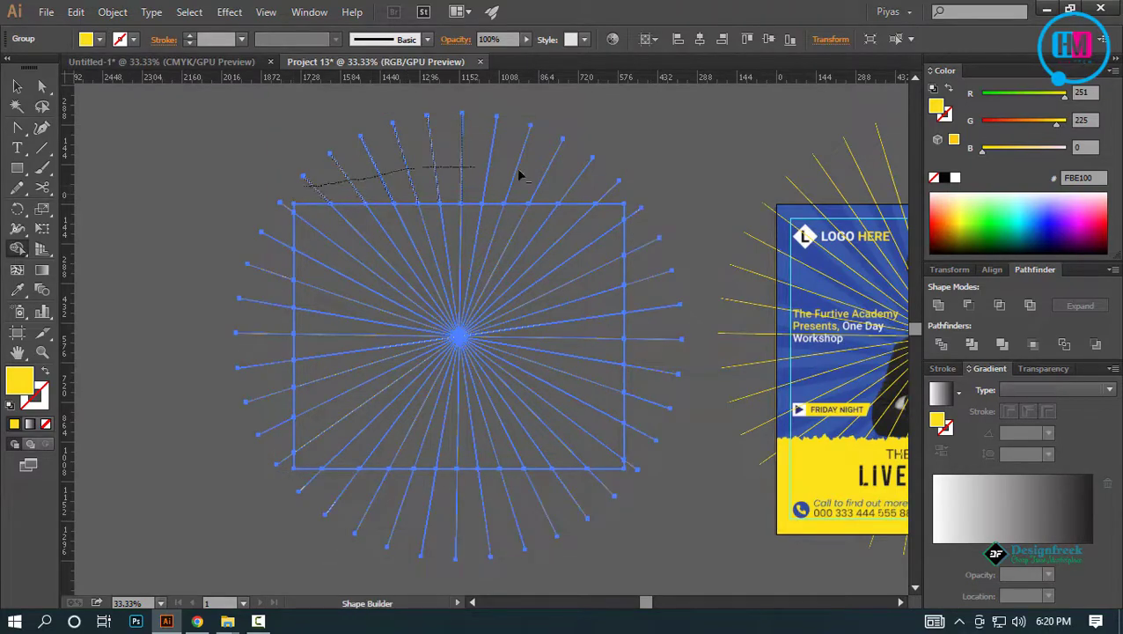
pyautogui.moveTo(519, 176); pyautogui.dragTo(661, 183)
pyautogui.scroll(2, 651, 214)
pyautogui.moveTo(627, 516)
pyautogui.mouseDown()
pyautogui.moveTo(624, 419)
pyautogui.moveTo(574, 289)
pyautogui.mouseUp()
pyautogui.scroll(-2, 594, 396)
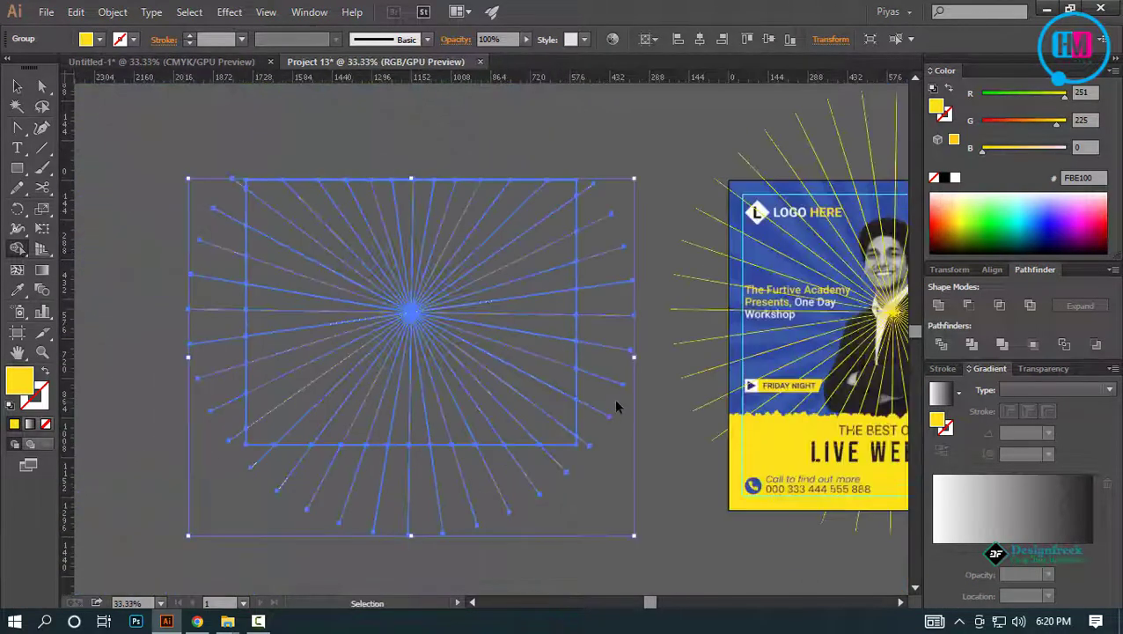
# Undo the Shape Builder trimming and the expansion of the burst copy
pyautogui.hotkey('ctrl', 'z')
pyautogui.hotkey('ctrl', 'z')
pyautogui.moveTo(654, 328); pyautogui.dragTo(689, 399)
pyautogui.press('v')
pyautogui.click(689, 399)
pyautogui.scroll(4, 647, 327)
pyautogui.click(650, 320)
pyautogui.scroll(-4, 658, 310)
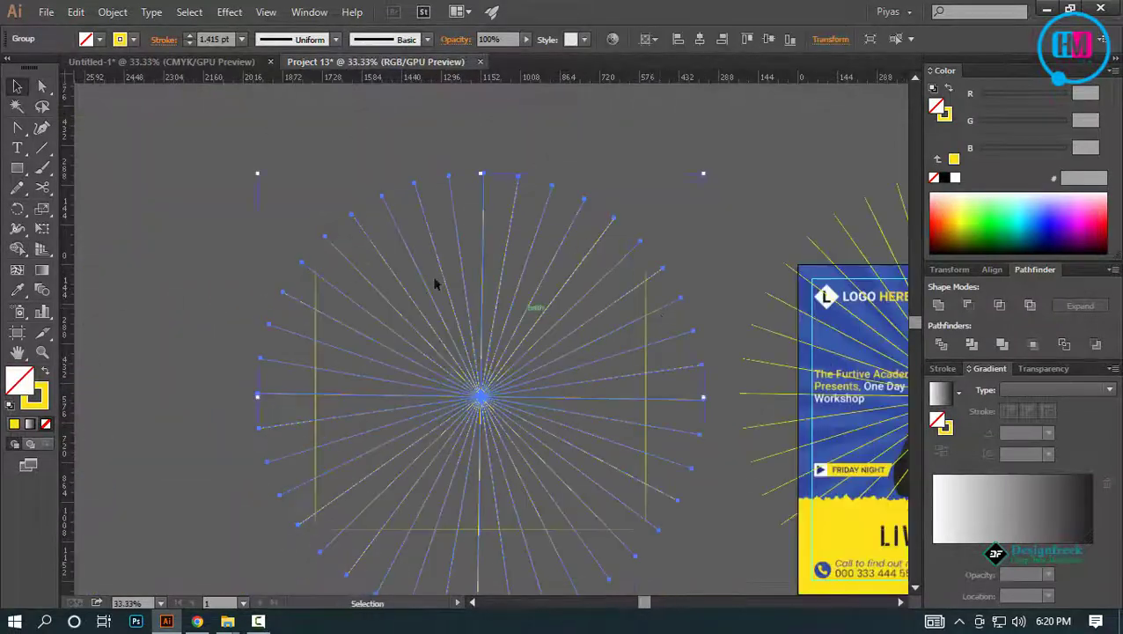
# Swap the fill and stroke of the burst copy to give it a yellow FBE100 fill and no stroke
pyautogui.moveTo(225, 179); pyautogui.dragTo(682, 592)
pyautogui.scroll(1, 654, 533)
pyautogui.hotkey('shift', 'x')
pyautogui.scroll(-1, 702, 390)
pyautogui.moveTo(695, 426); pyautogui.dragTo(704, 462)
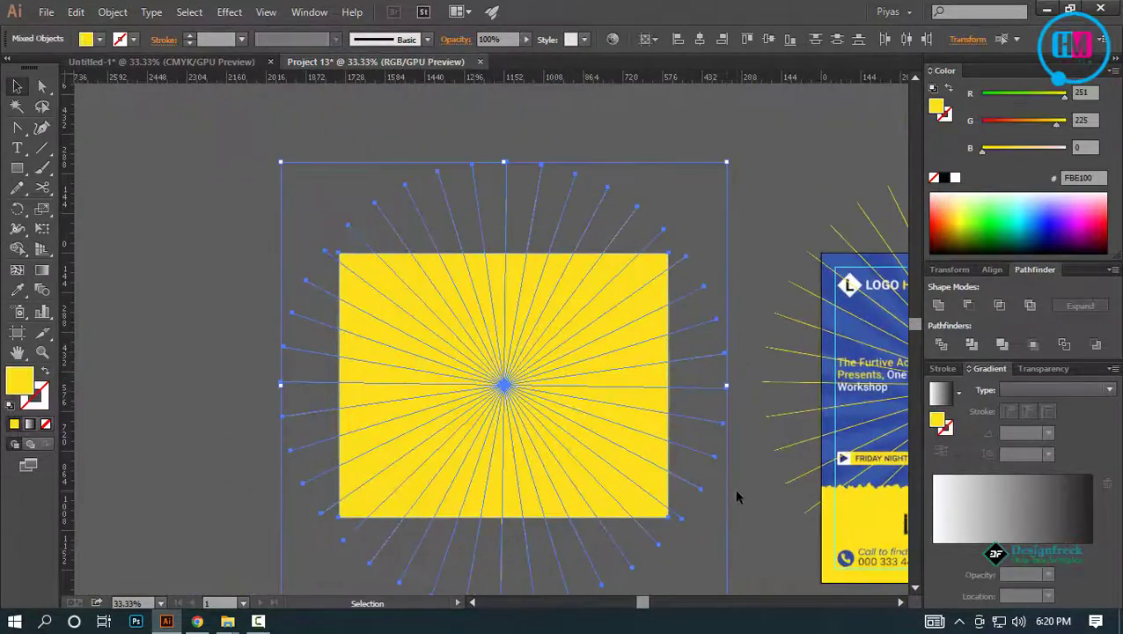
# Remove the ray ends beyond the yellow rectangle's upper and right edges with Shape Builder
pyautogui.hotkey('shift', 'm')
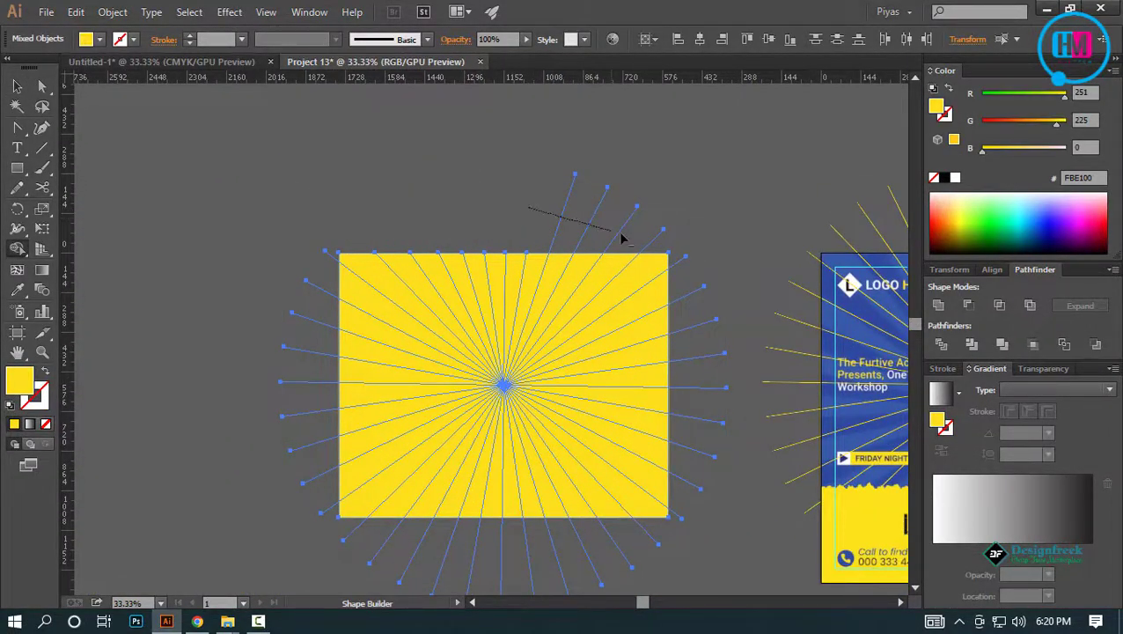
pyautogui.moveTo(620, 238); pyautogui.dragTo(686, 271)
pyautogui.scroll(2, 686, 276)
pyautogui.moveTo(672, 216); pyautogui.dragTo(702, 563)
pyautogui.moveTo(701, 541); pyautogui.dragTo(702, 304)
# Remove the remaining ray ends beyond the yellow rectangle's lower right corner, lower edge and left edge
pyautogui.moveTo(702, 344); pyautogui.dragTo(678, 529)
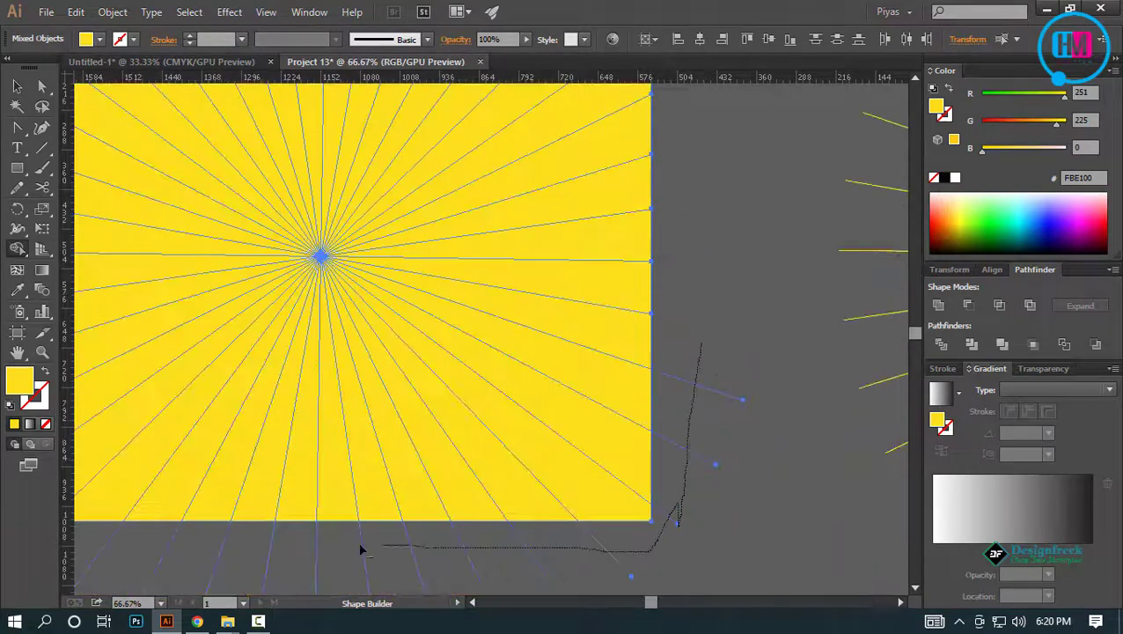
pyautogui.moveTo(360, 549); pyautogui.dragTo(357, 547)
pyautogui.scroll(-1, 423, 545)
pyautogui.moveTo(467, 551); pyautogui.dragTo(669, 507)
pyautogui.moveTo(602, 515); pyautogui.dragTo(274, 495)
pyautogui.moveTo(251, 121); pyautogui.dragTo(297, 361)
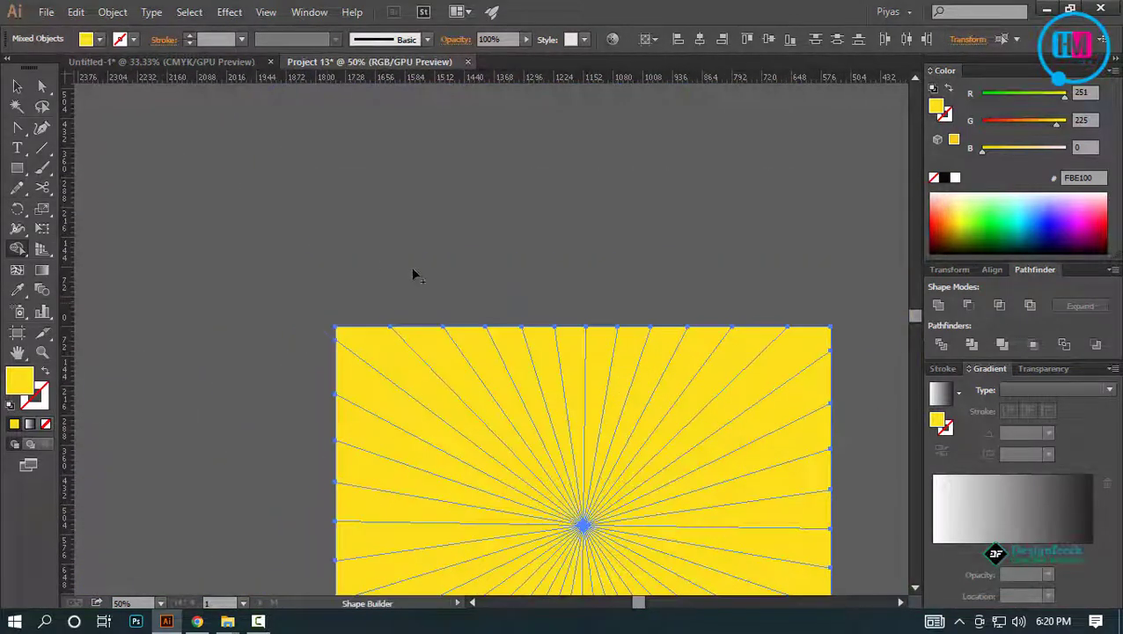
pyautogui.scroll(-1, 411, 269)
# Expand the trimmed yellow burst and split it along the rays with Pathfinder Divide
pyautogui.press('v')
pyautogui.click(112, 11)
pyautogui.click(139, 189)
pyautogui.click(306, 379)
pyautogui.moveTo(517, 290); pyautogui.dragTo(501, 230)
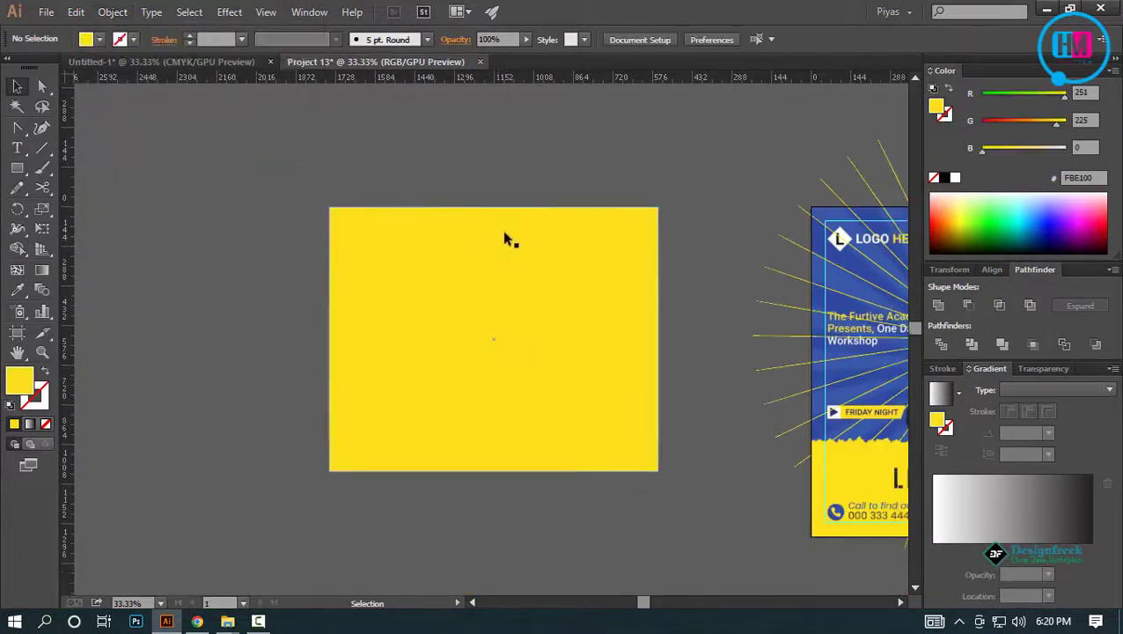
pyautogui.moveTo(422, 181); pyautogui.dragTo(600, 476)
pyautogui.click(941, 344)
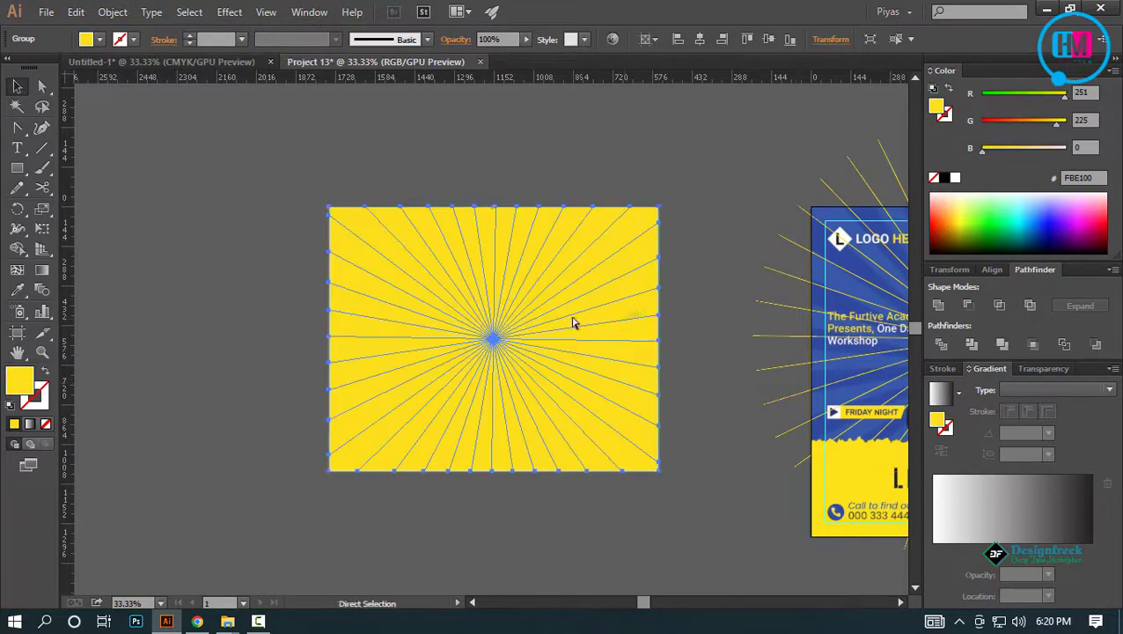
# Ungroup the divided burst and select a wedge on its left side
pyautogui.scroll(1, 568, 322)
pyautogui.rightClick(583, 328)
pyautogui.click(642, 426)
pyautogui.click(356, 319)
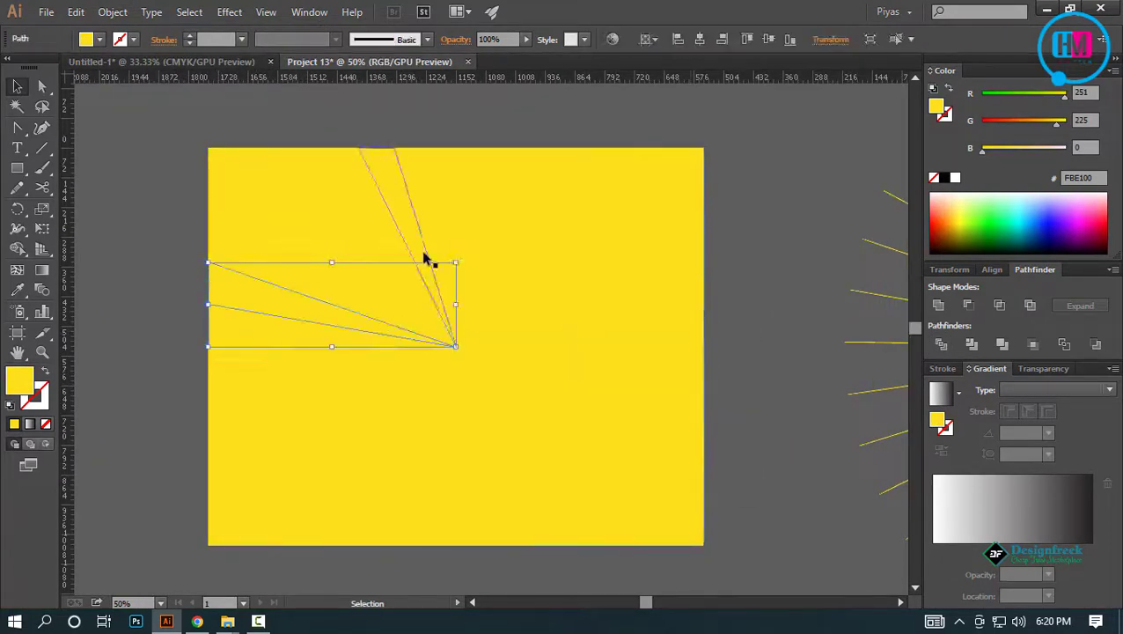
# Try to divide the joined wedges in the burst's right half again with Pathfinder Divide
pyautogui.rightClick(636, 337)
pyautogui.click(942, 346)
pyautogui.hotkey('ctrl', 'z')
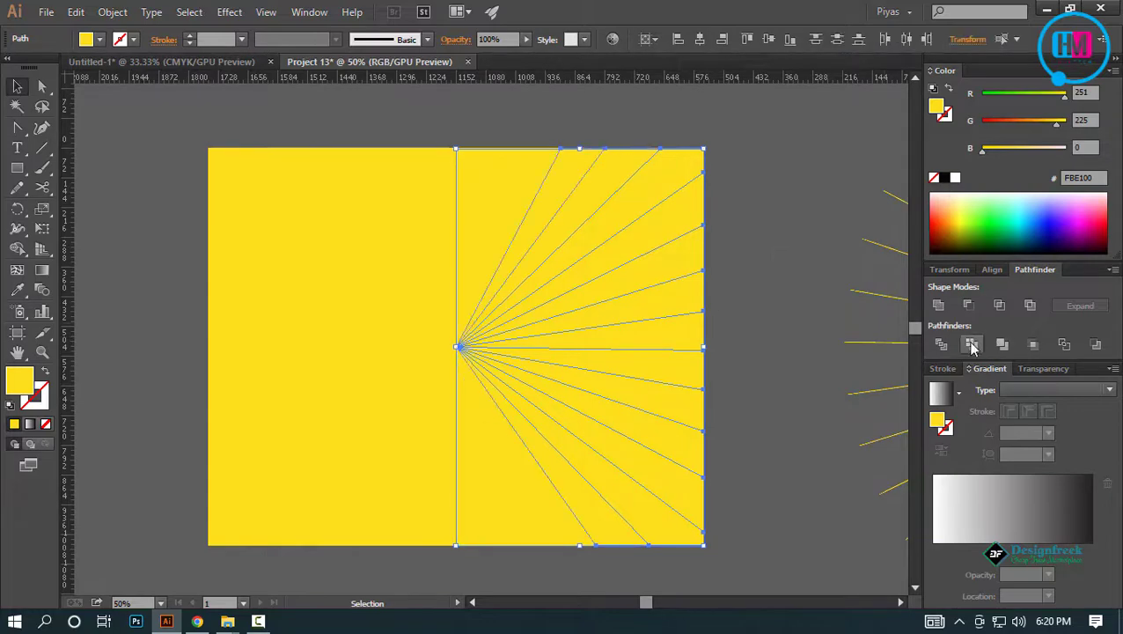
pyautogui.click(941, 344)
pyautogui.click(775, 339)
pyautogui.moveTo(679, 334); pyautogui.dragTo(717, 327)
pyautogui.hotkey('ctrl', 'z')
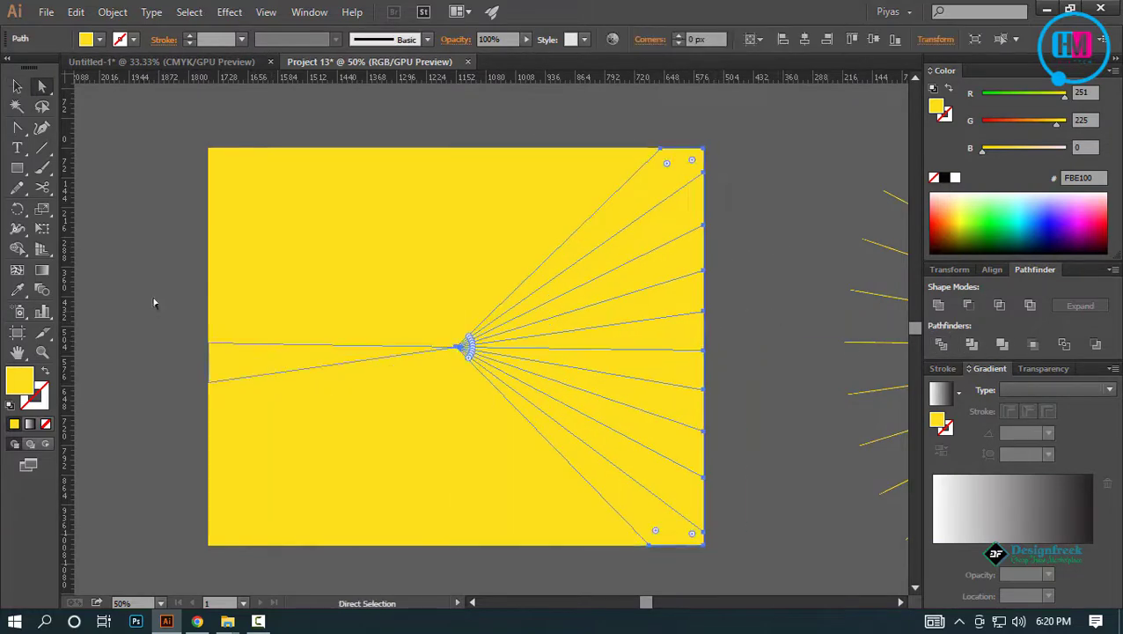
# Select the divided wedges and ungroup the ones in the burst's right half
pyautogui.moveTo(152, 183); pyautogui.dragTo(422, 590)
pyautogui.press('v')
pyautogui.click(665, 319)
pyautogui.click(374, 342)
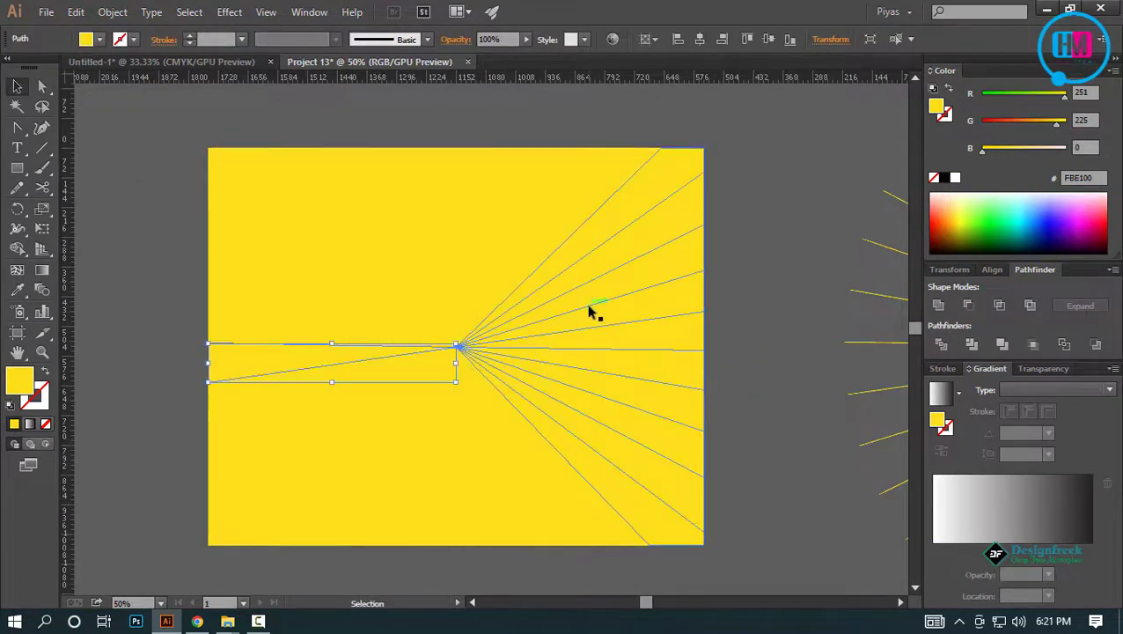
pyautogui.click(590, 312)
pyautogui.hotkey('ctrl', 'shift', 'g')
pyautogui.click(780, 258)
# Try to remove alternate wedges from the burst's upper right with Shape Builder
pyautogui.scroll(-2, 593, 221)
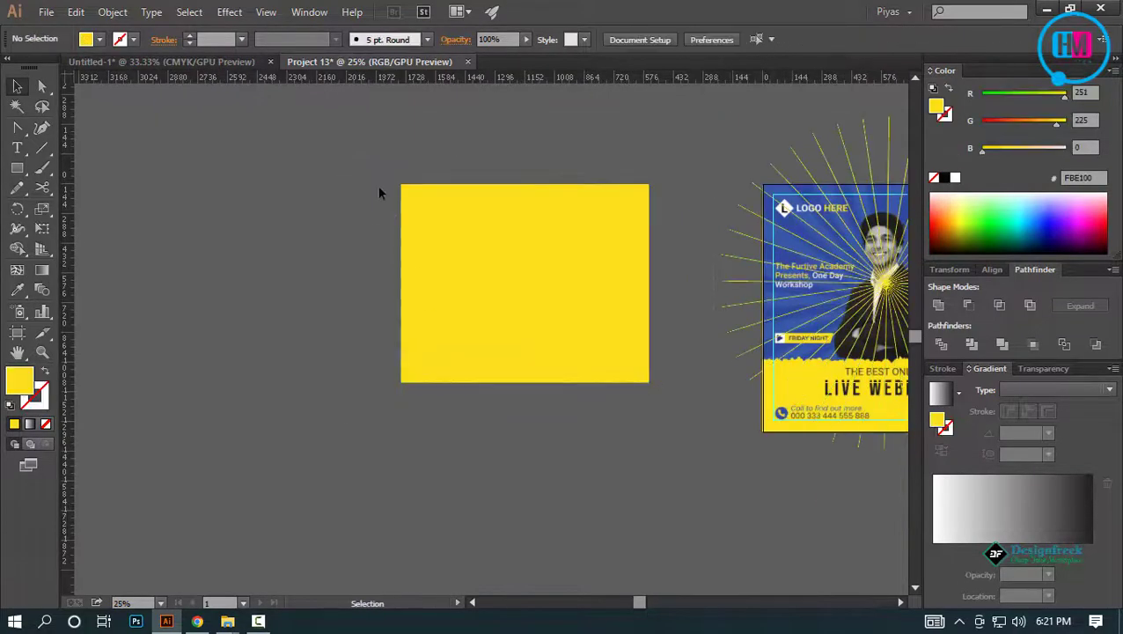
pyautogui.moveTo(378, 185); pyautogui.dragTo(661, 417)
pyautogui.scroll(1, 591, 252)
pyautogui.scroll(1, 549, 185)
pyautogui.keyDown('alt'); pyautogui.click(552, 190); pyautogui.keyUp('alt')
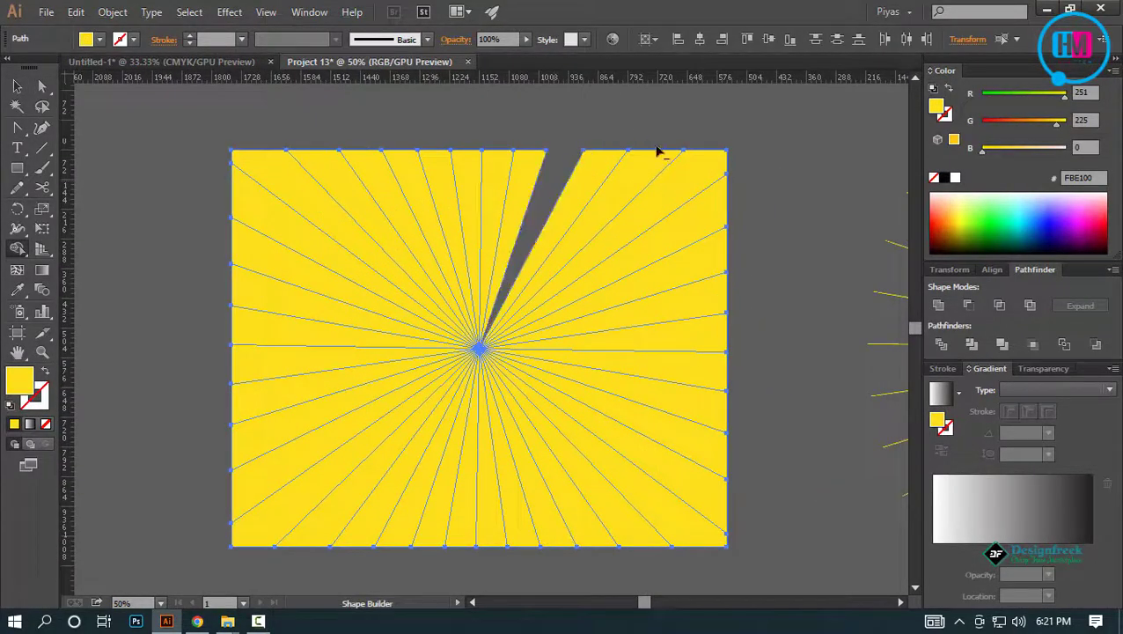
pyautogui.keyDown('alt'); pyautogui.click(660, 154); pyautogui.keyUp('alt')
pyautogui.hotkey('ctrl', 'z')
pyautogui.keyDown('alt'); pyautogui.click(703, 201); pyautogui.keyUp('alt')
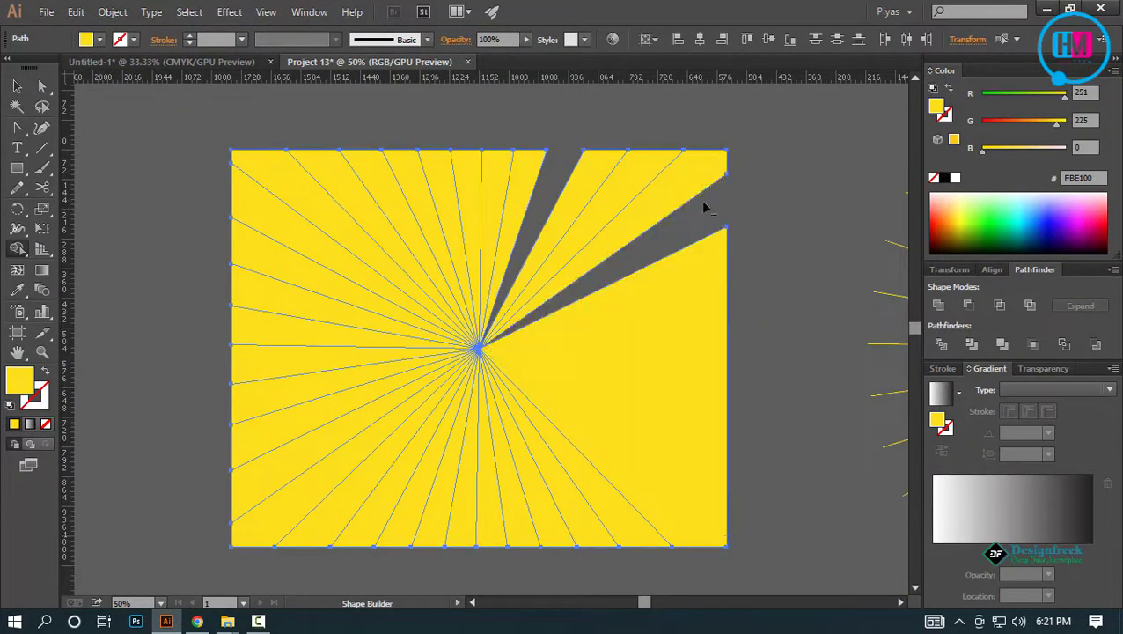
# Undo the wedge removals, ungrouping and Pathfinder divisions back to the unfilled rectangle with its full ray lines
pyautogui.hotkey('ctrl', 'z')
pyautogui.hotkey('ctrl', 'z')
pyautogui.scroll(-1, 526, 249)
pyautogui.hotkey('ctrl', 'z')
pyautogui.hotkey('ctrl', 'z')
pyautogui.hotkey('ctrl', 'z')
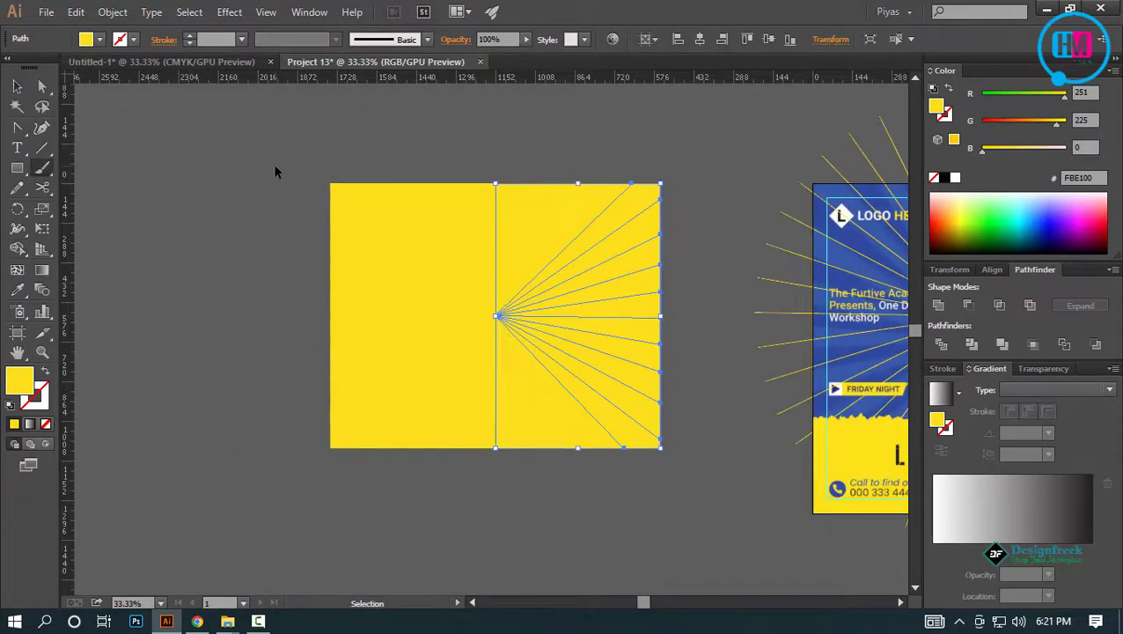
pyautogui.moveTo(273, 164); pyautogui.dragTo(758, 516)
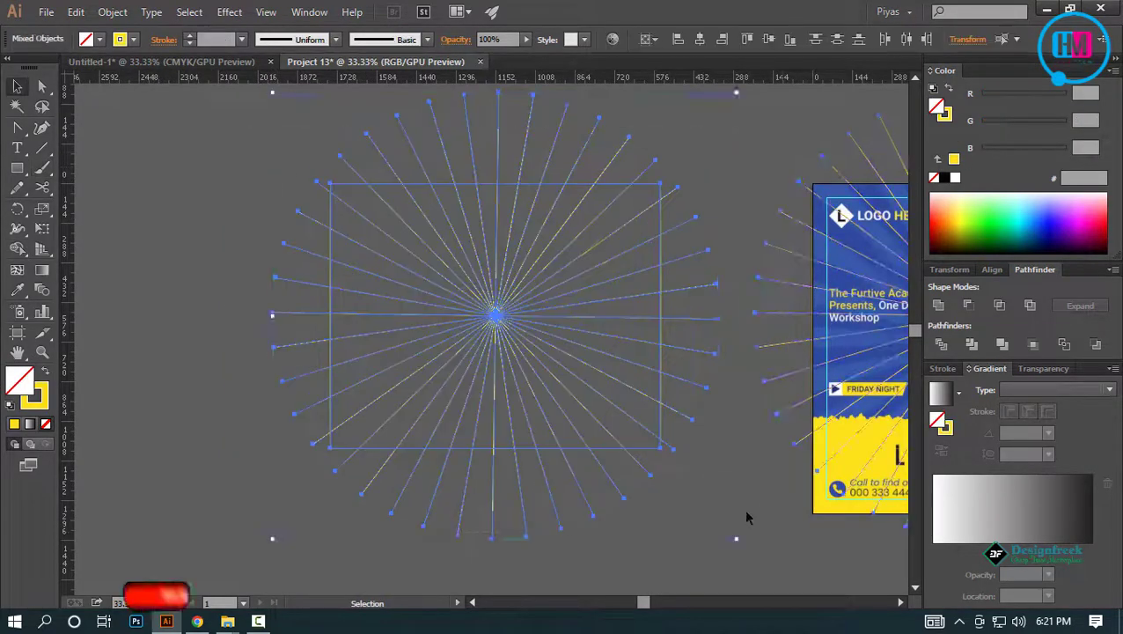
# Remove alternate edge segments and the outer ray ends along the rectangle's right and lower sides with Shape Builder
pyautogui.moveTo(225, 135); pyautogui.dragTo(695, 480)
pyautogui.scroll(1, 545, 189)
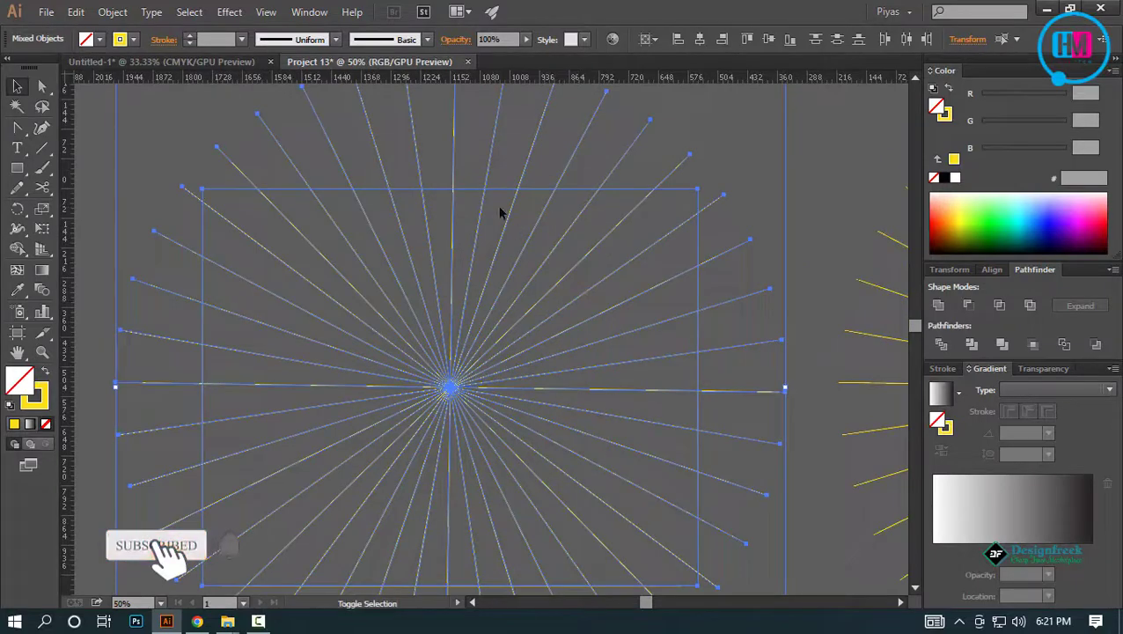
pyautogui.hotkey('shift', 'm')
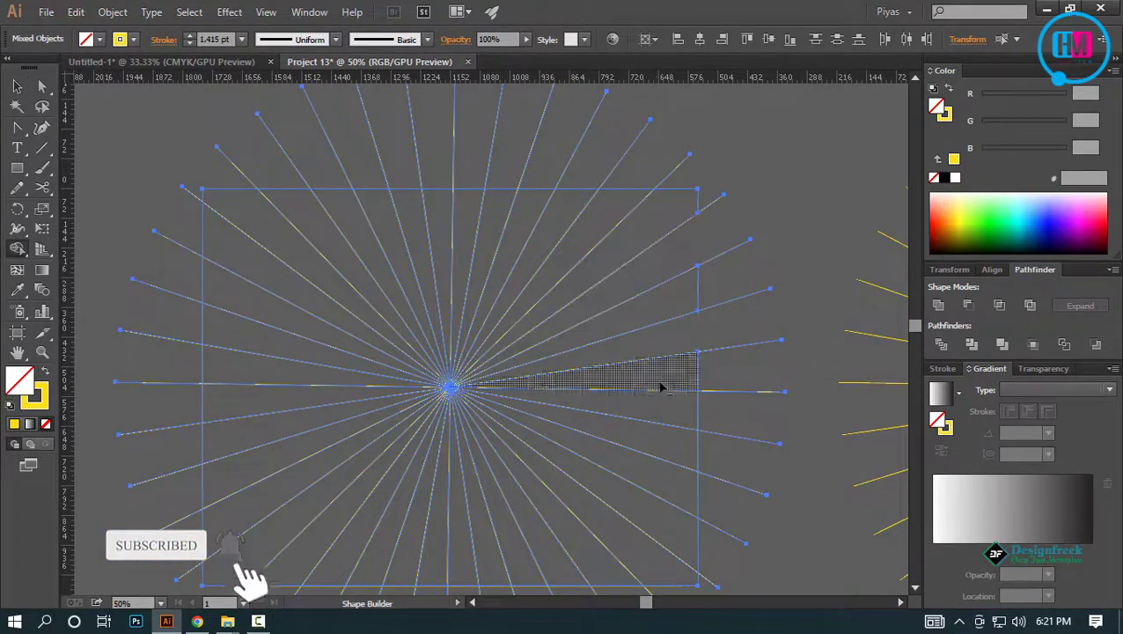
pyautogui.moveTo(623, 544); pyautogui.dragTo(601, 447)
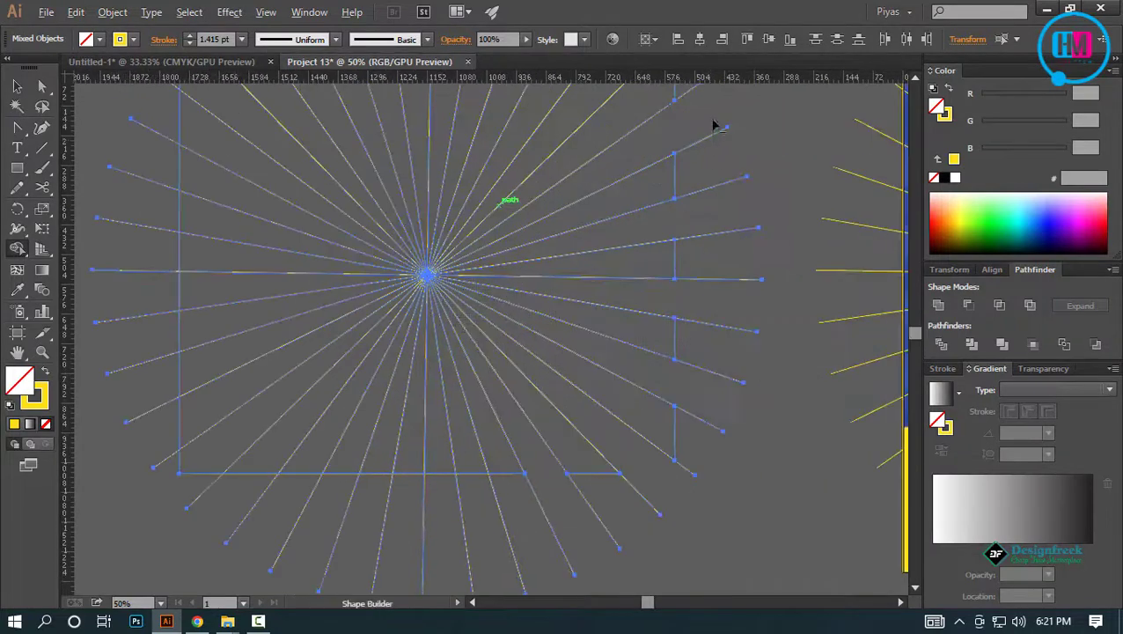
pyautogui.moveTo(715, 128); pyautogui.dragTo(745, 361)
pyautogui.moveTo(752, 487); pyautogui.dragTo(761, 182)
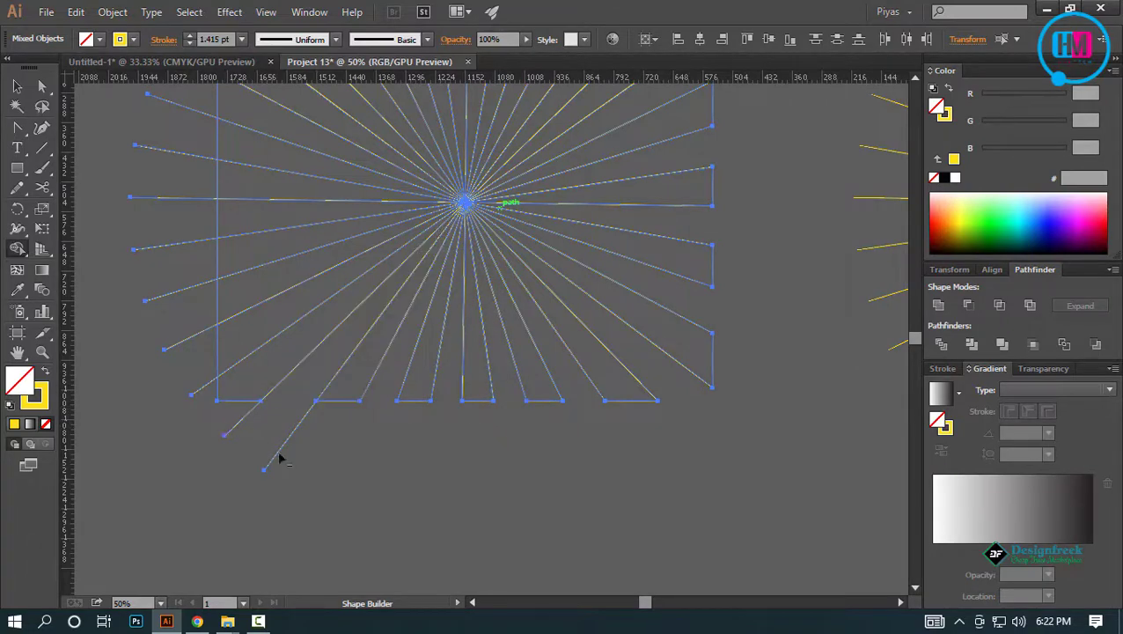
# Remove the remaining outer ray ends and alternate edge segments along the rectangle's left and upper sides with Shape Builder
pyautogui.moveTo(279, 458); pyautogui.dragTo(206, 416)
pyautogui.moveTo(206, 416); pyautogui.dragTo(364, 511)
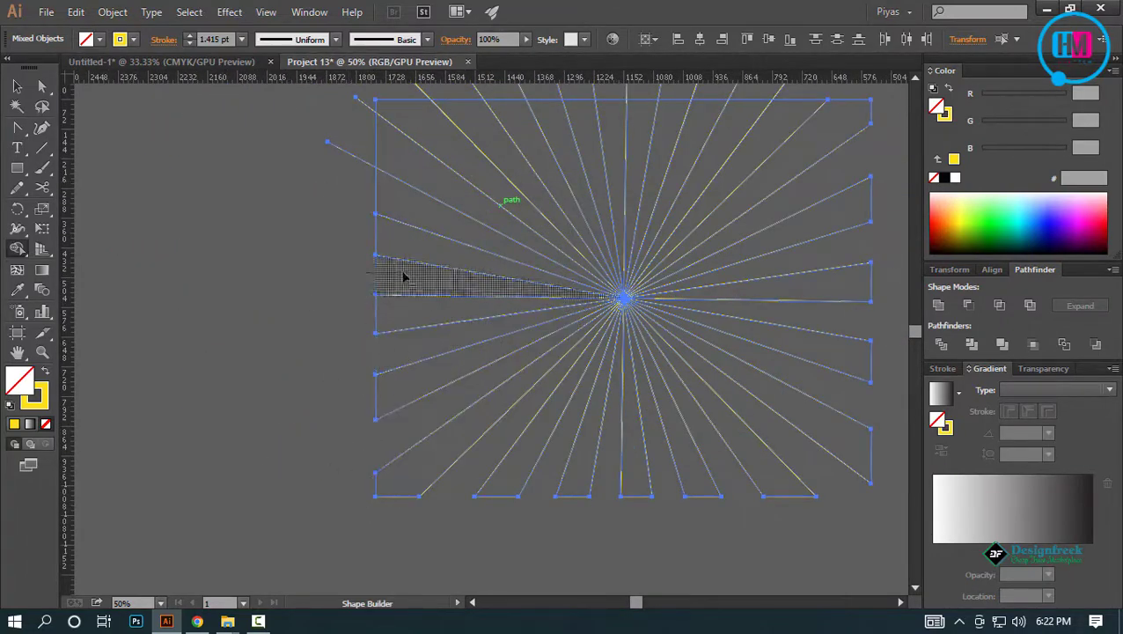
pyautogui.moveTo(345, 187); pyautogui.dragTo(345, 192)
pyautogui.moveTo(382, 86); pyautogui.dragTo(363, 216)
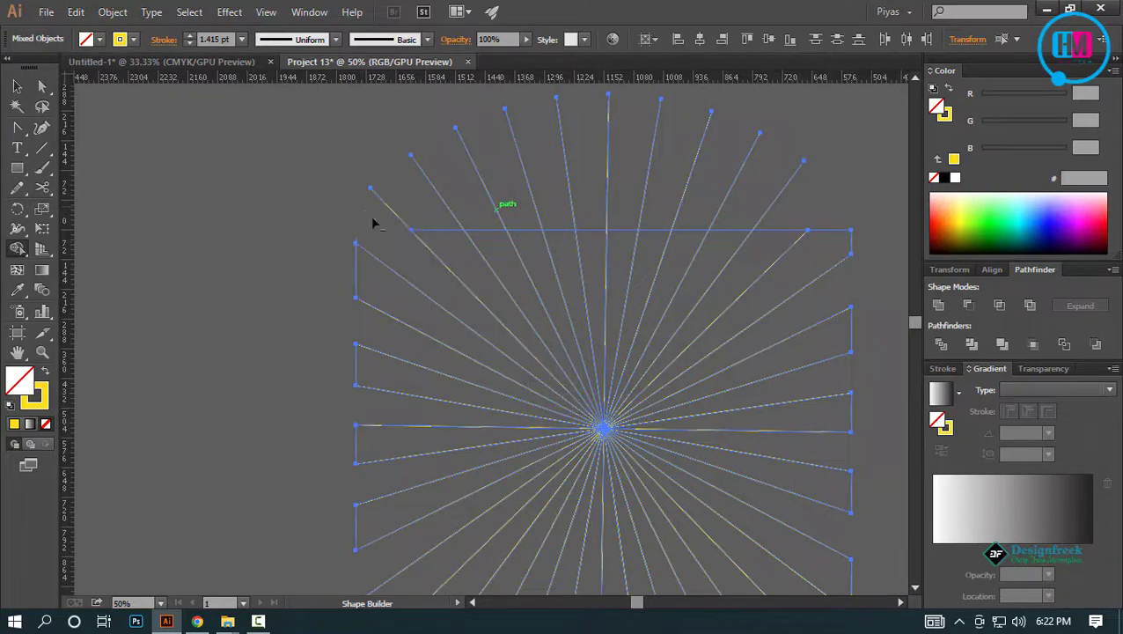
pyautogui.moveTo(786, 191); pyautogui.dragTo(788, 192)
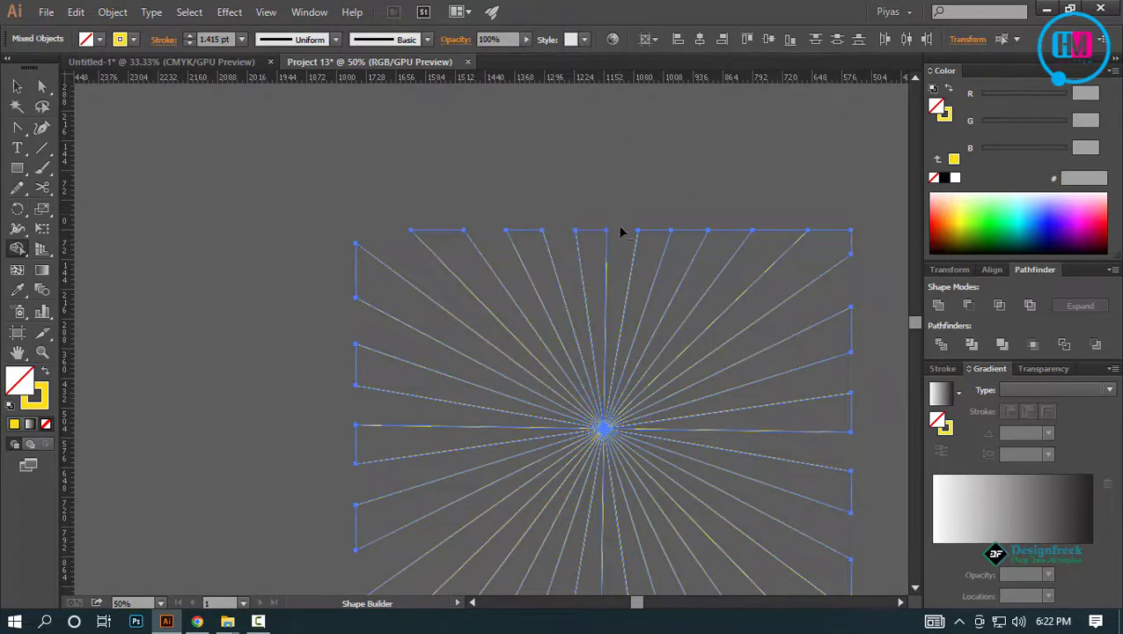
# Swap the fill and stroke of one wedge just left of the burst's upper centre, making it solid yellow
pyautogui.scroll(-1, 697, 178)
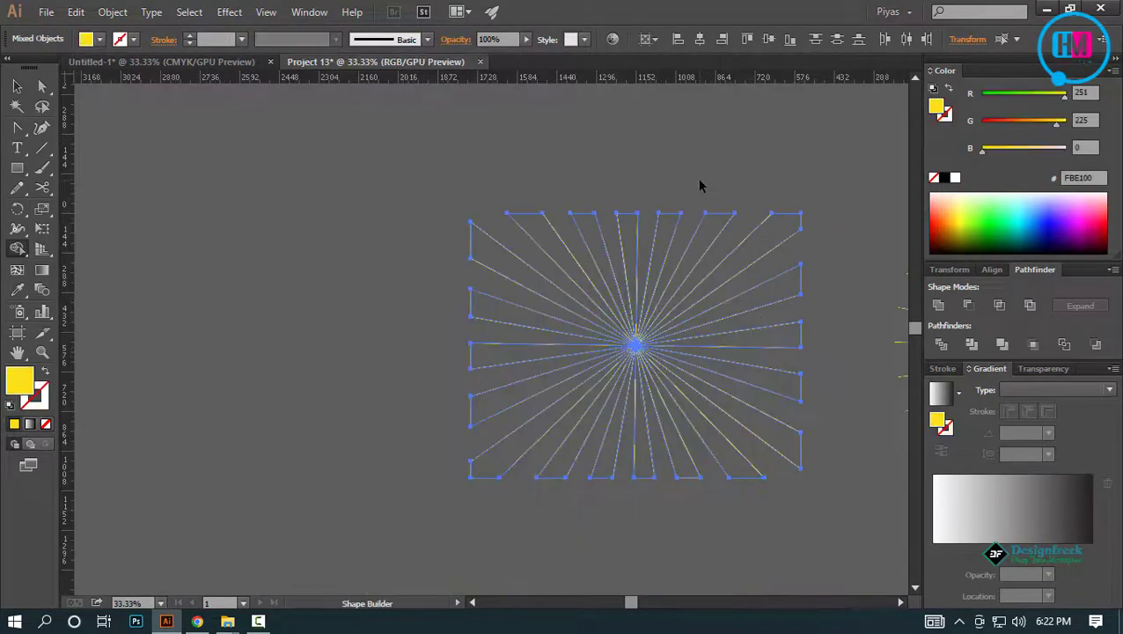
pyautogui.press('v')
pyautogui.click(697, 178)
pyautogui.scroll(3, 462, 220)
pyautogui.scroll(-3, 524, 221)
pyautogui.click(564, 292)
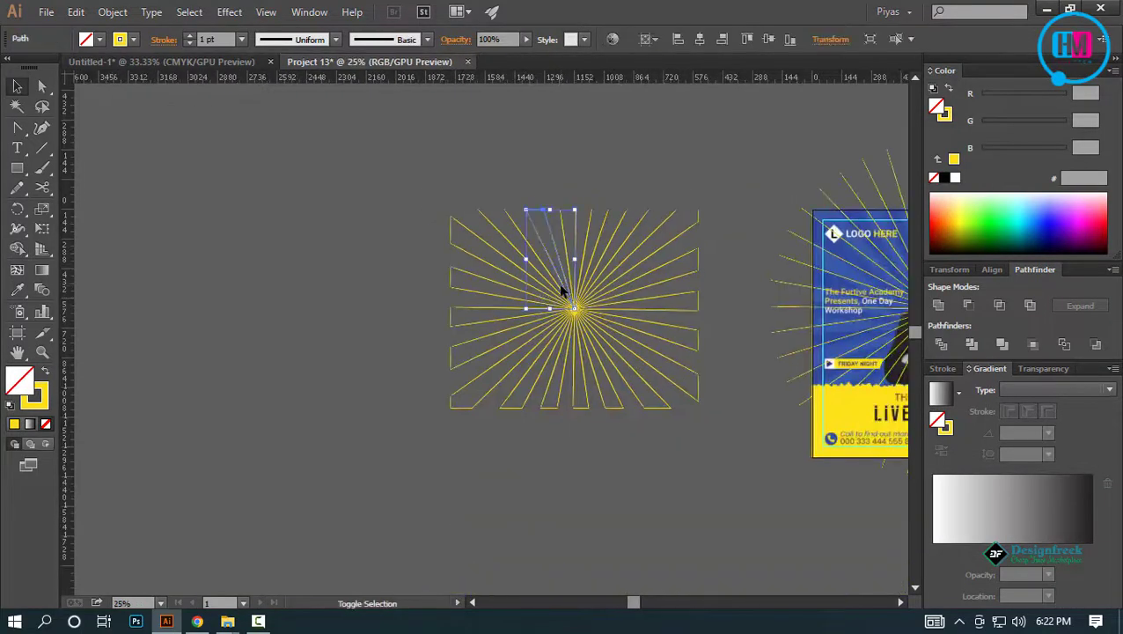
pyautogui.hotkey('shift', 'x')
pyautogui.hotkey('ctrl', 'a')
pyautogui.moveTo(599, 341); pyautogui.dragTo(713, 473)
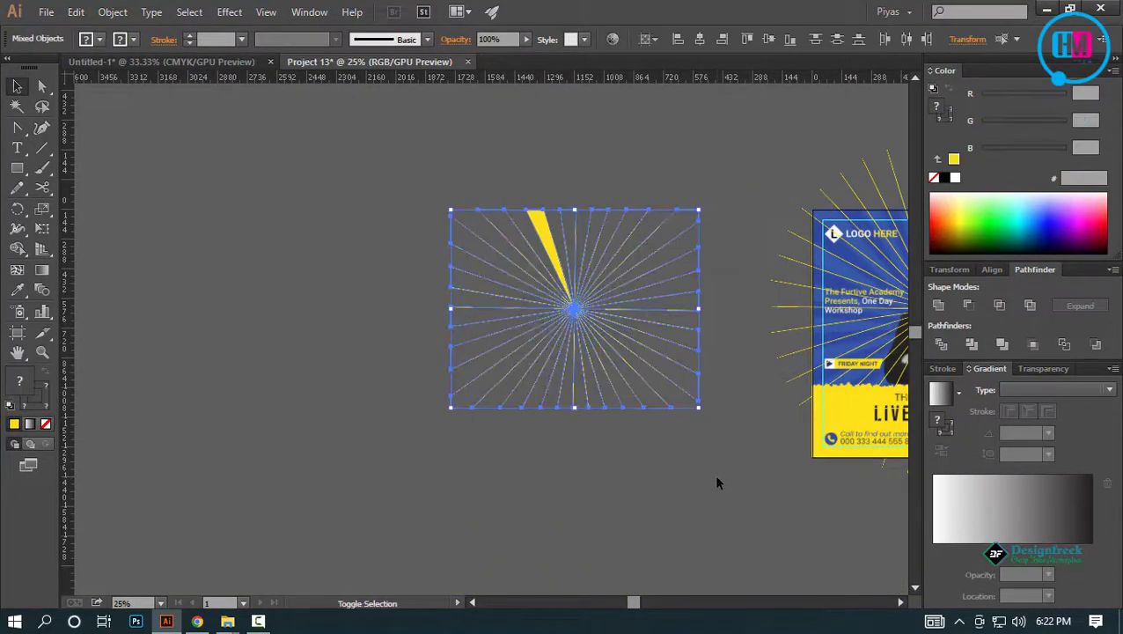
# Swap the fill and stroke of the next two outlined wedges at the burst's upper centre, making them solid yellow
pyautogui.hotkey('ctrl', '+')
pyautogui.hotkey('ctrl', '+')
pyautogui.moveTo(580, 261); pyautogui.dragTo(567, 285)
pyautogui.click(546, 236)
pyautogui.hotkey('shift', 'x')
pyautogui.click(591, 231)
pyautogui.hotkey('shift', 'x')
# Fill all wedges of the burst with black
pyautogui.hotkey('ctrl', 'a')
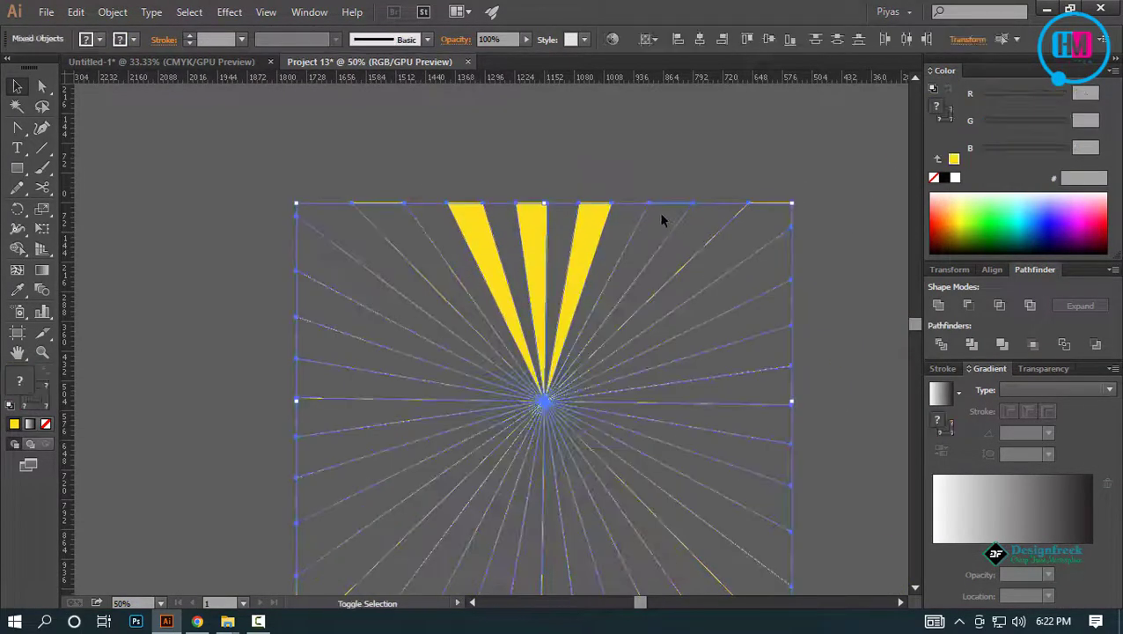
pyautogui.scroll(-1, 597, 205)
pyautogui.scroll(1, 655, 403)
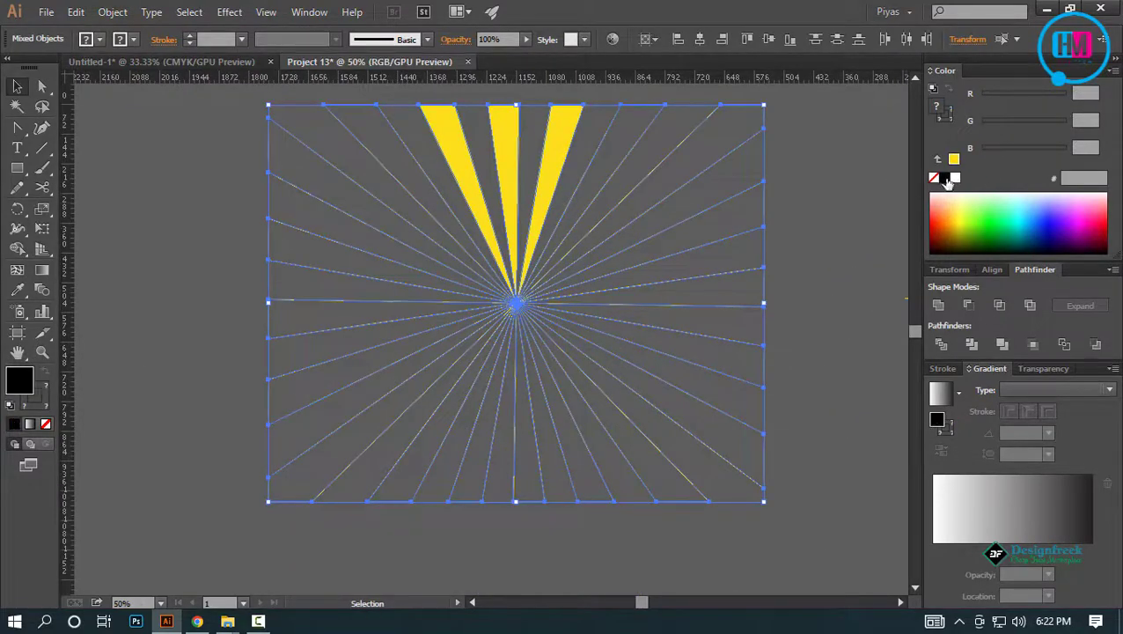
pyautogui.click(945, 178)
pyautogui.press('a')
pyautogui.click(742, 250)
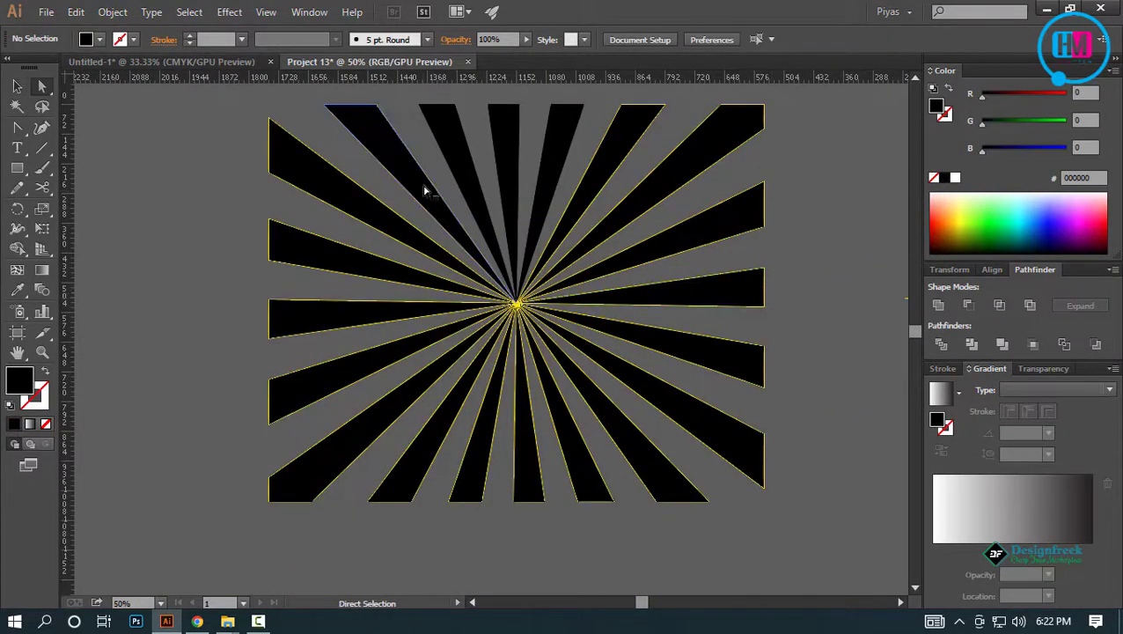
# Remove the yellow stroke from all wedges of the burst
pyautogui.click(424, 190)
pyautogui.click(218, 242)
pyautogui.press('v')
pyautogui.scroll(-1, 395, 375)
pyautogui.hotkey('ctrl', 'a')
pyautogui.click(40, 402)
pyautogui.press('/')
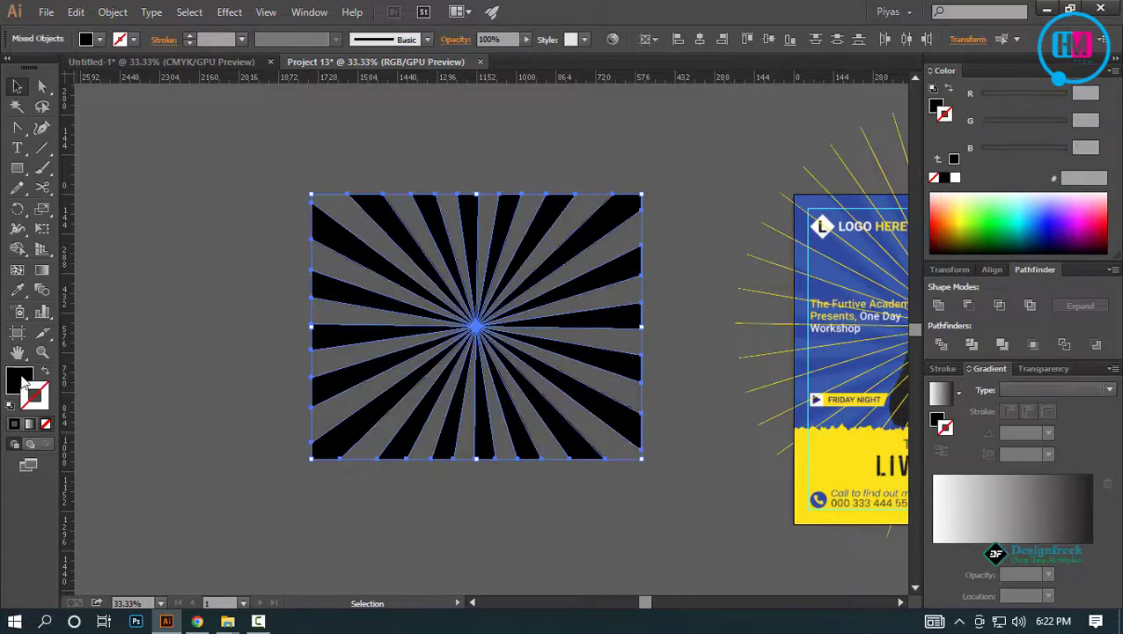
# Ungroup the black burst and deselect it
pyautogui.moveTo(264, 158); pyautogui.dragTo(712, 521)
pyautogui.click(111, 11)
pyautogui.click(121, 72)
pyautogui.click(264, 159)
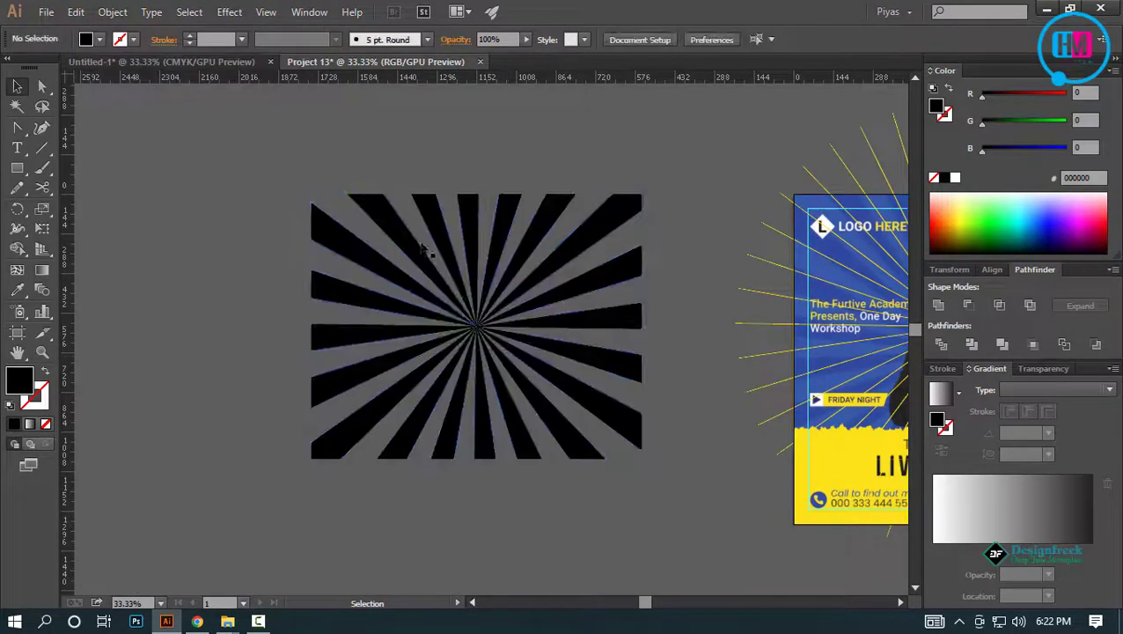
# Select every black wedge around the burst one by one and move the set well to the left of its original place
pyautogui.press('a')
pyautogui.click(440, 229)
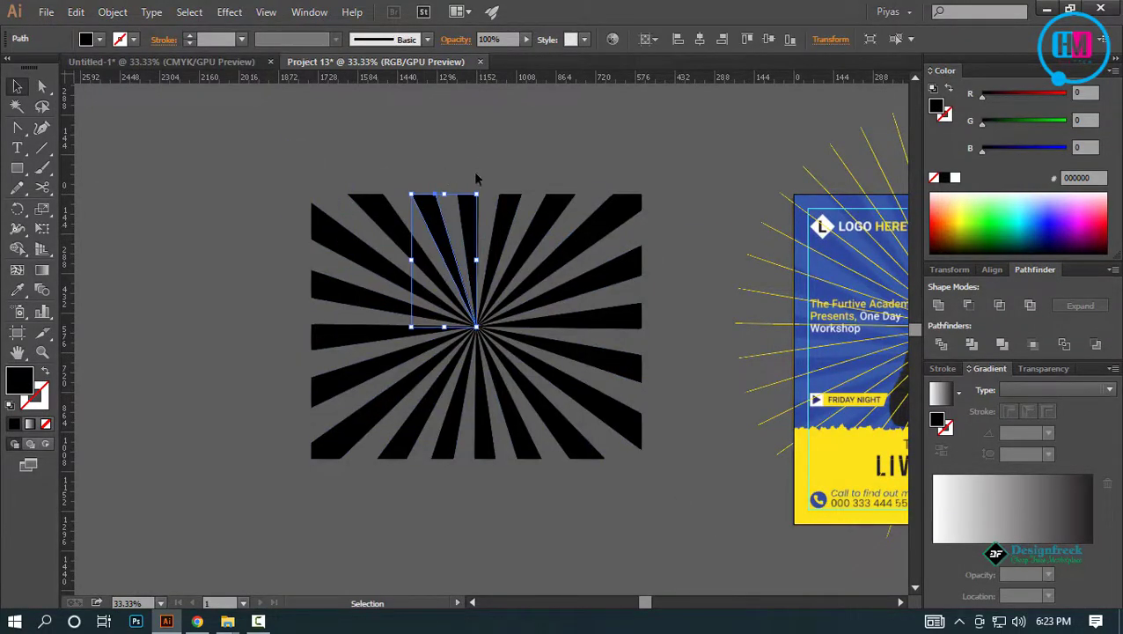
pyautogui.scroll(2, 472, 219)
pyautogui.keyDown('shift'); pyautogui.click(472, 220); pyautogui.keyUp('shift')
pyautogui.keyDown('shift'); pyautogui.click(541, 221); pyautogui.keyUp('shift')
pyautogui.keyDown('shift'); pyautogui.click(638, 227); pyautogui.keyUp('shift')
pyautogui.keyDown('shift'); pyautogui.click(725, 238); pyautogui.keyUp('shift')
pyautogui.moveTo(740, 327); pyautogui.dragTo(753, 220)
pyautogui.keyDown('shift'); pyautogui.click(755, 220); pyautogui.keyUp('shift')
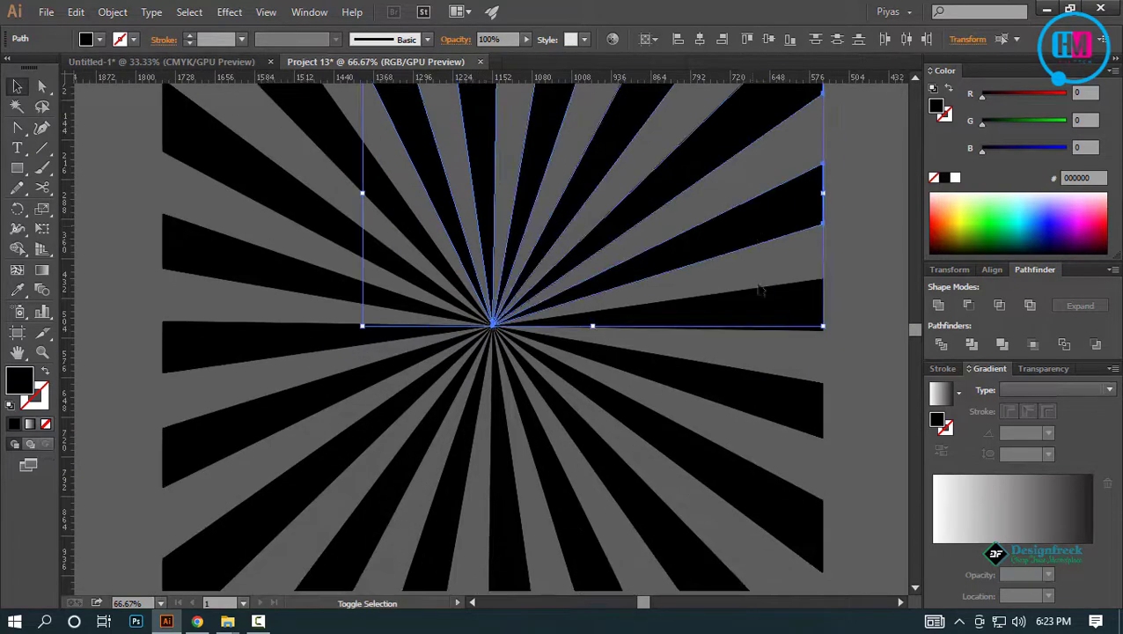
pyautogui.keyDown('shift'); pyautogui.click(764, 506); pyautogui.keyUp('shift')
pyautogui.keyDown('shift'); pyautogui.click(621, 535); pyautogui.keyUp('shift')
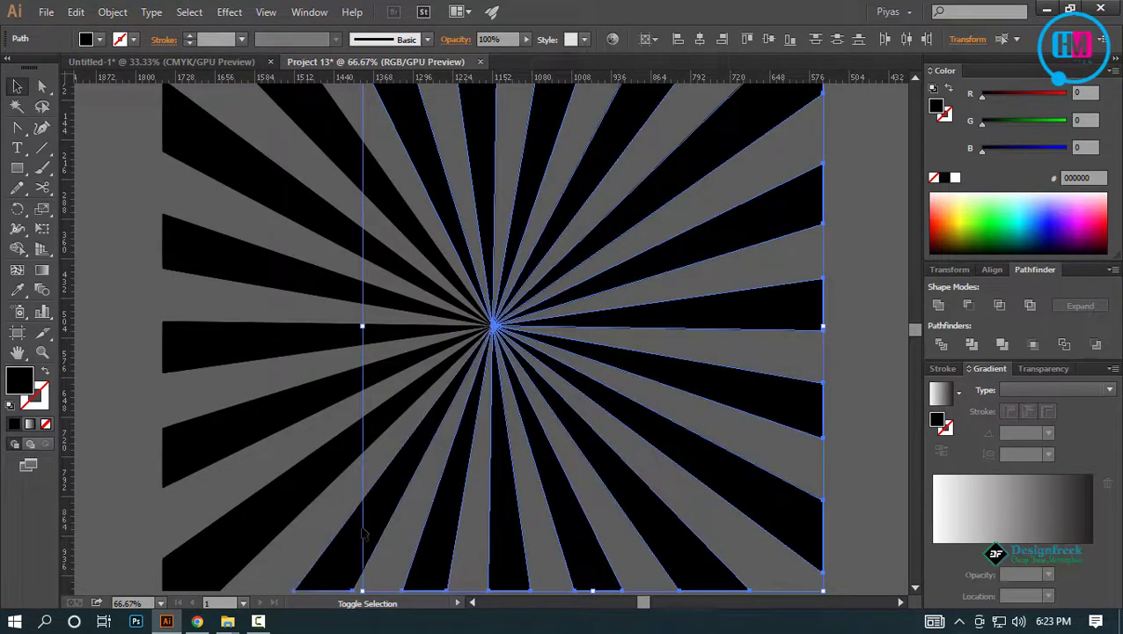
pyautogui.keyDown('shift'); pyautogui.click(290, 509); pyautogui.keyUp('shift')
pyautogui.keyDown('shift'); pyautogui.click(225, 440); pyautogui.keyUp('shift')
pyautogui.keyDown('shift'); pyautogui.click(247, 265); pyautogui.keyUp('shift')
pyautogui.keyDown('shift'); pyautogui.click(261, 191); pyautogui.keyUp('shift')
pyautogui.keyDown('shift'); pyautogui.click(340, 132); pyautogui.keyUp('shift')
pyautogui.scroll(-3, 387, 207)
pyautogui.moveTo(361, 220); pyautogui.dragTo(251, 238)
pyautogui.hotkey('ctrl', 'z')
pyautogui.moveTo(446, 249); pyautogui.dragTo(74, 250)
# Delete the leftover paths from the burst's original place and select the yellow ray group over the artboard
pyautogui.moveTo(600, 463); pyautogui.dragTo(449, 273)
pyautogui.press('Delete')
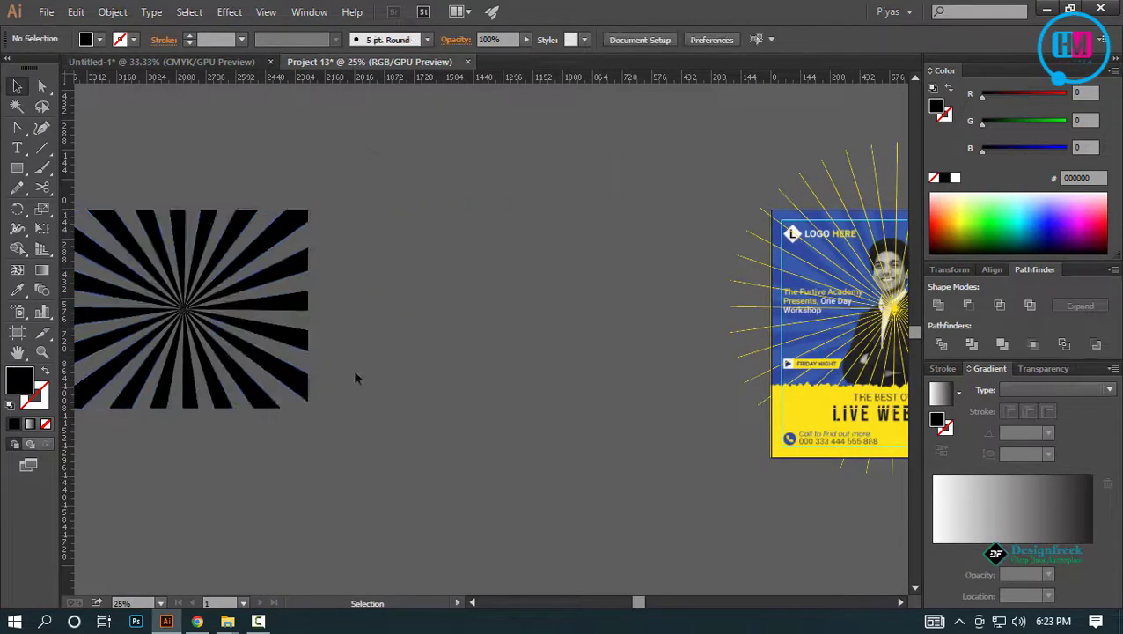
pyautogui.moveTo(355, 377); pyautogui.dragTo(563, 415)
pyautogui.click(489, 371)
pyautogui.moveTo(335, 220); pyautogui.dragTo(604, 529)
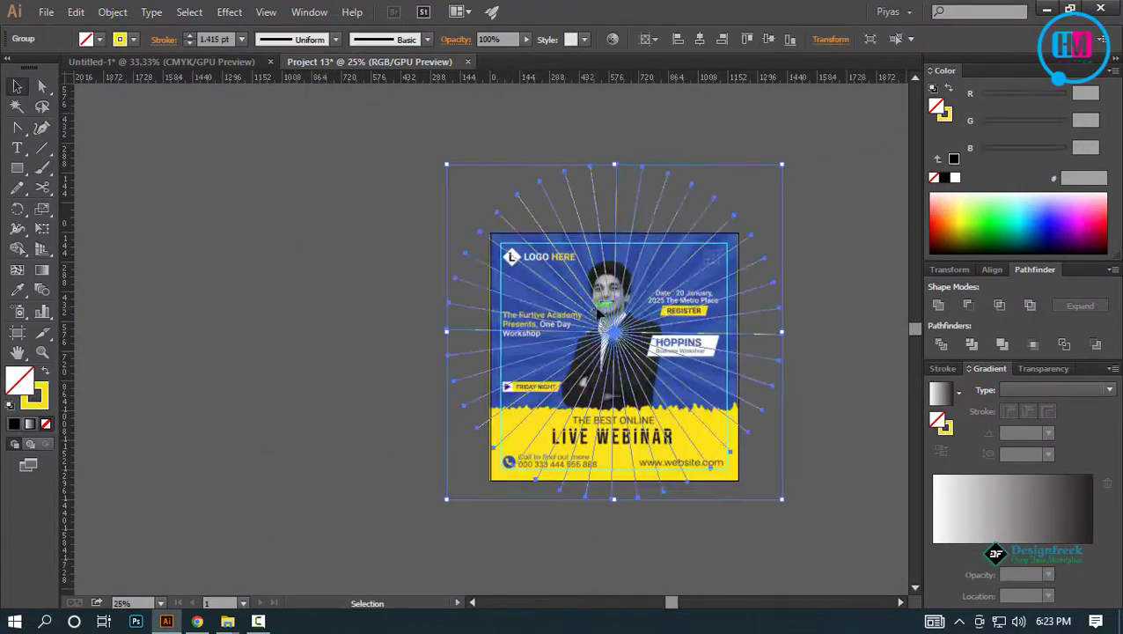
# Remove the yellow rays and fill the artboard's upper rectangle with the reference's darker blue using the Eyedropper
pyautogui.scroll(1, 722, 308)
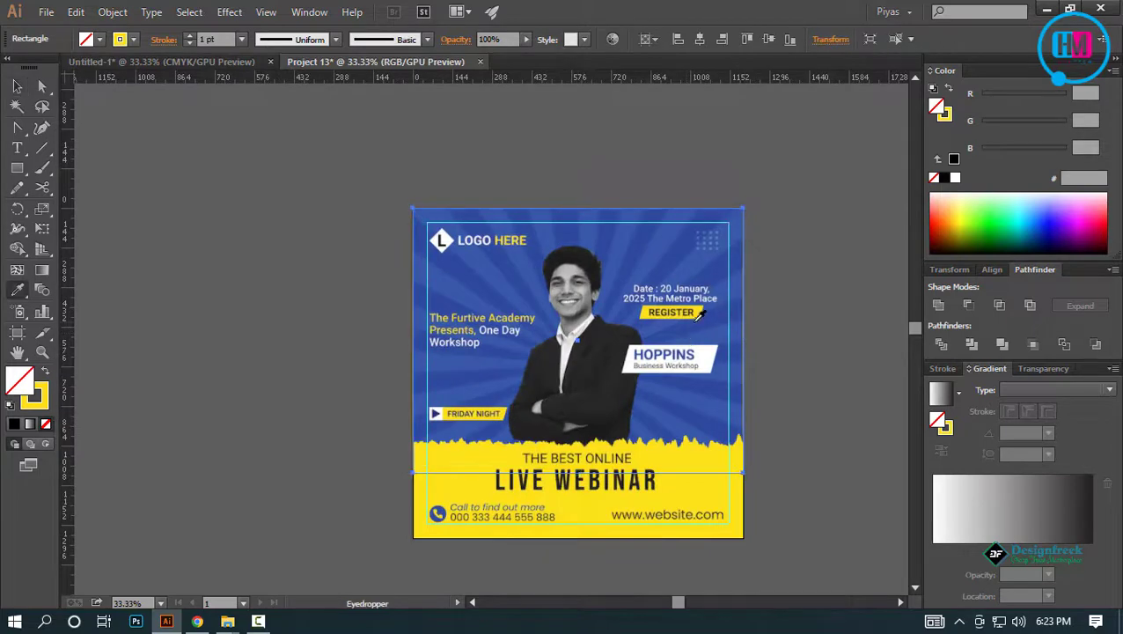
pyautogui.click(696, 320)
pyautogui.press('v')
pyautogui.click(810, 334)
# Align the black burst and the blue rectangle by their horizontal centres
pyautogui.scroll(-2, 688, 325)
pyautogui.click(232, 371)
pyautogui.keyDown('shift'); pyautogui.click(705, 341); pyautogui.keyUp('shift')
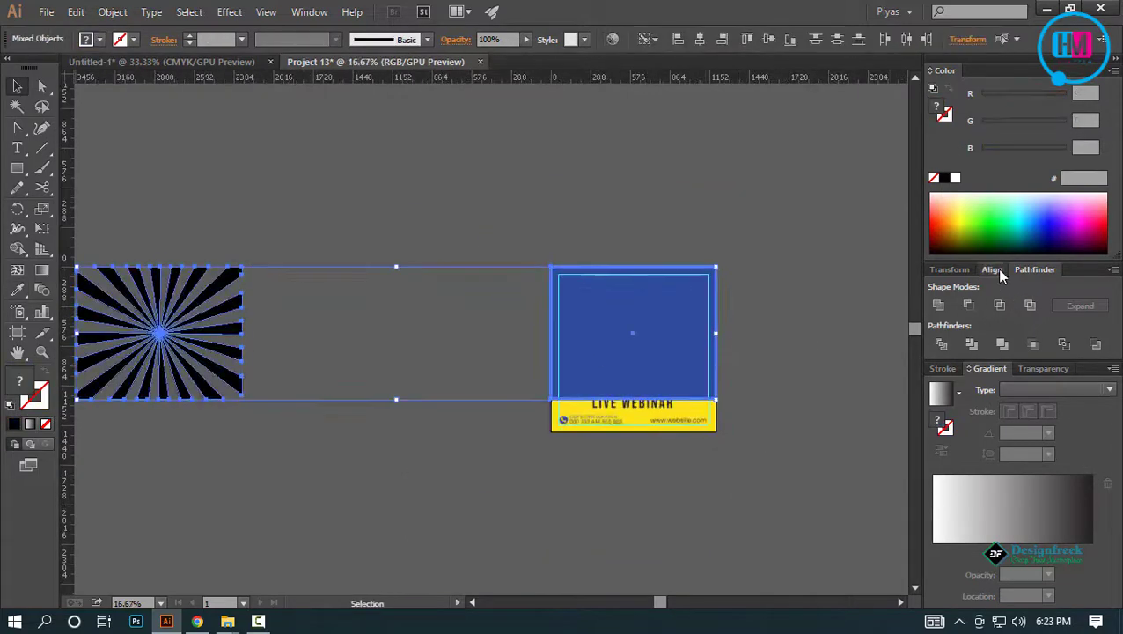
pyautogui.click(992, 270)
pyautogui.click(969, 304)
# Draw a sample rectangle about 162 x 120 px above the artboard and fill it with the reference's lighter ray blue
pyautogui.click(746, 352)
pyautogui.scroll(2, 693, 343)
pyautogui.moveTo(700, 349); pyautogui.dragTo(681, 381)
pyautogui.moveTo(685, 380); pyautogui.dragTo(232, 395)
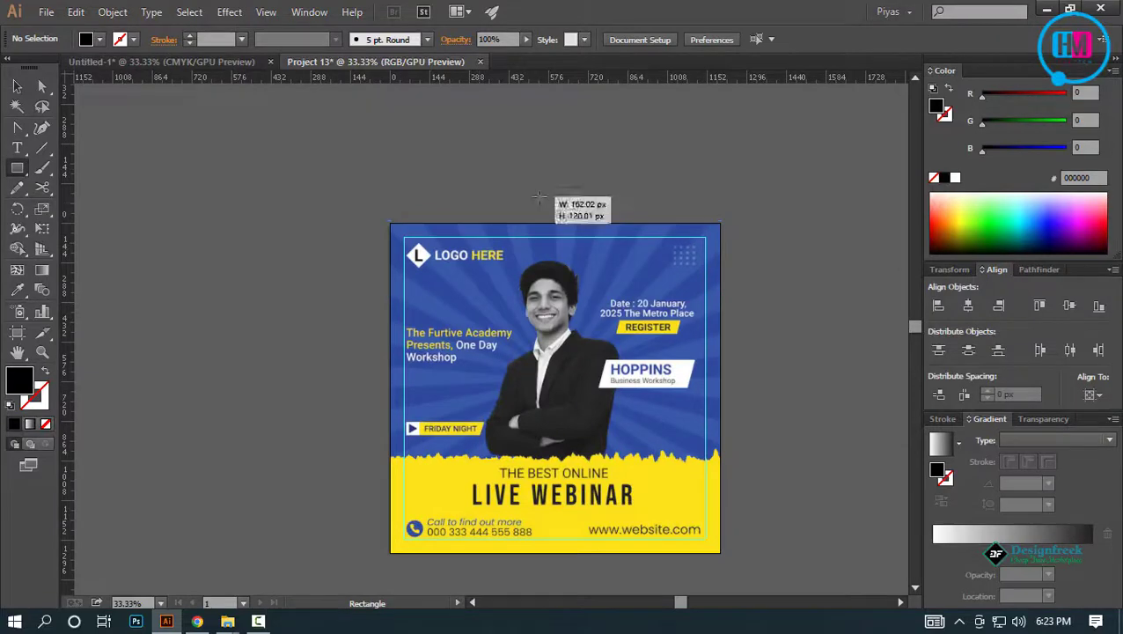
pyautogui.moveTo(539, 198); pyautogui.dragTo(539, 195)
pyautogui.press('i')
pyautogui.click(570, 239)
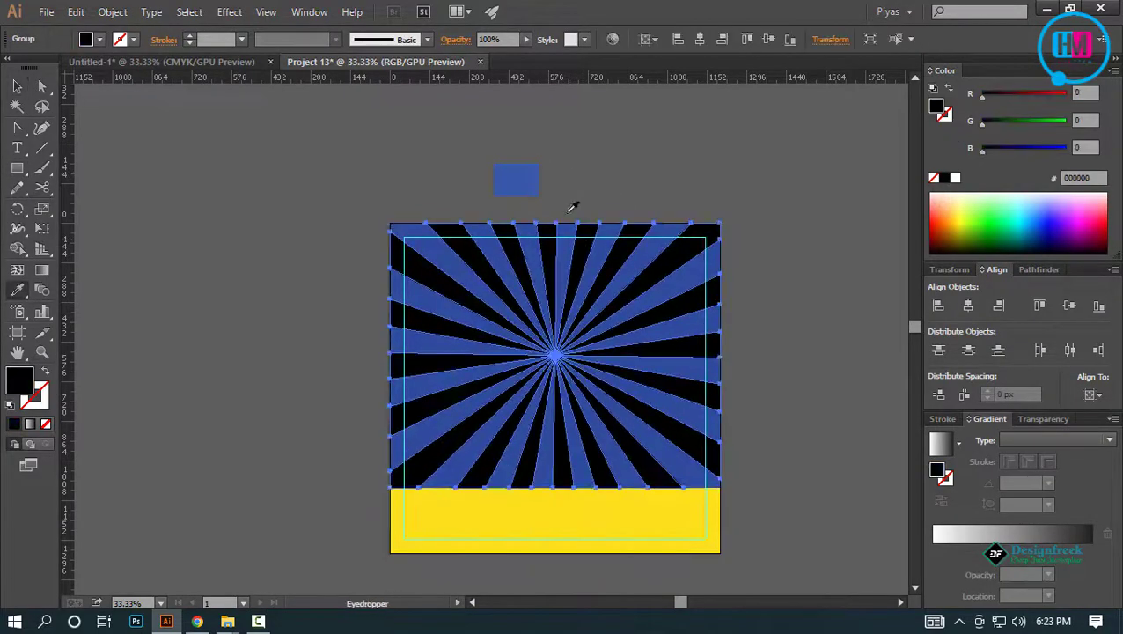
# Fill the burst with the sample rectangle's lighter blue using the Eyedropper, and delete the stray brush dot and the sample
pyautogui.click(527, 183)
pyautogui.press('b')
pyautogui.click(613, 174)
pyautogui.press('v')
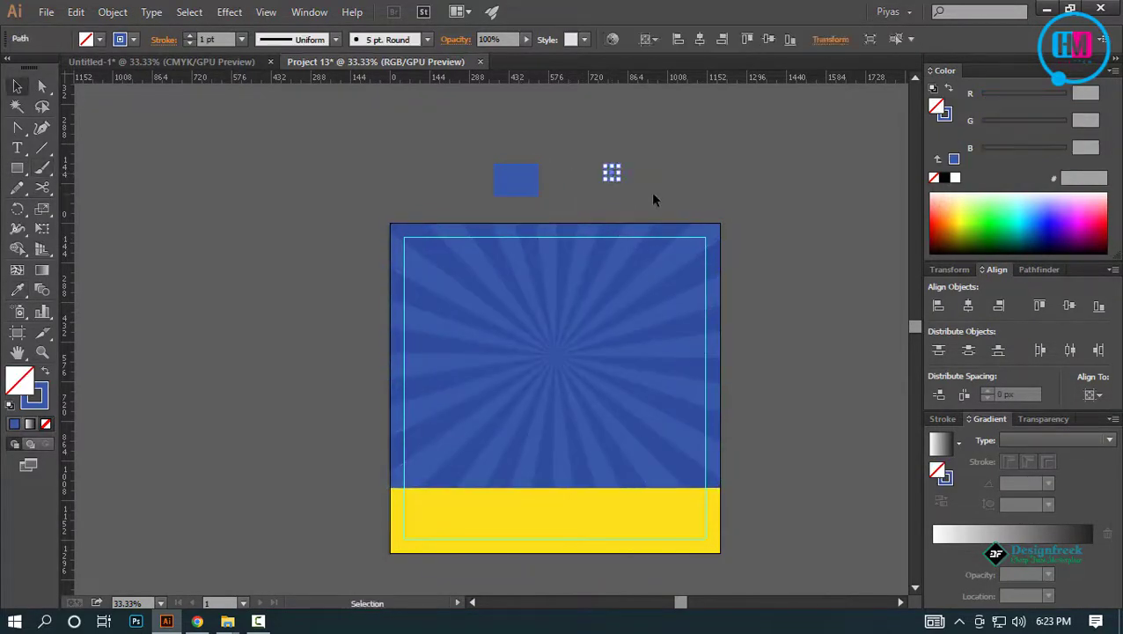
pyautogui.press('Delete')
pyautogui.click(534, 182)
pyautogui.press('Delete')
# Draw a small square over the upper left dot of the reference's dot grid
pyautogui.click(692, 290)
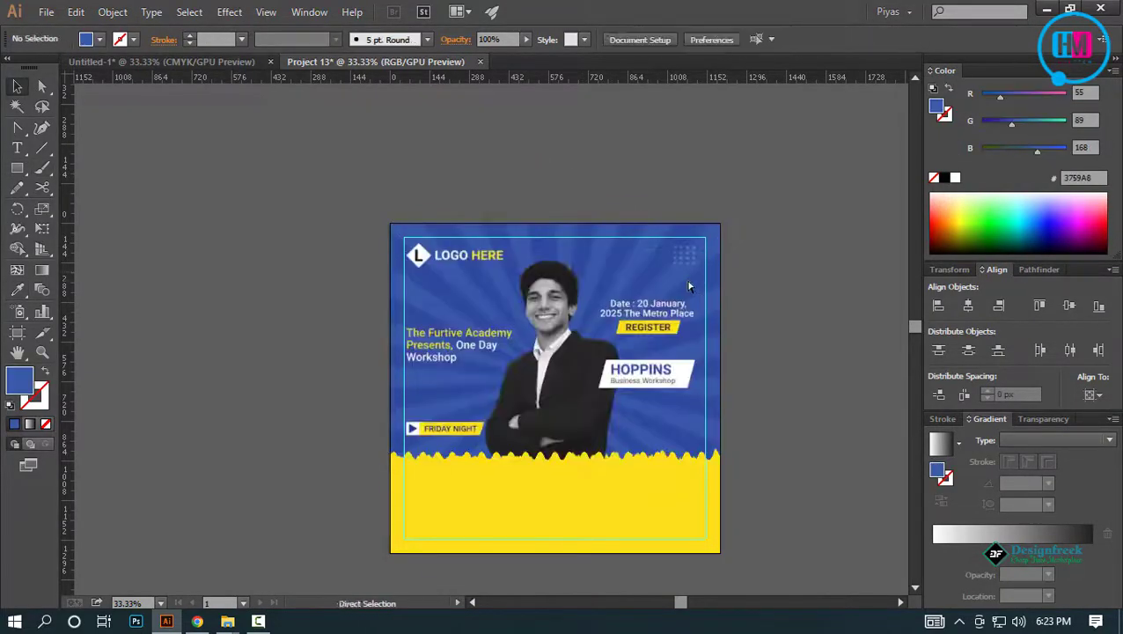
pyautogui.scroll(-1, 677, 289)
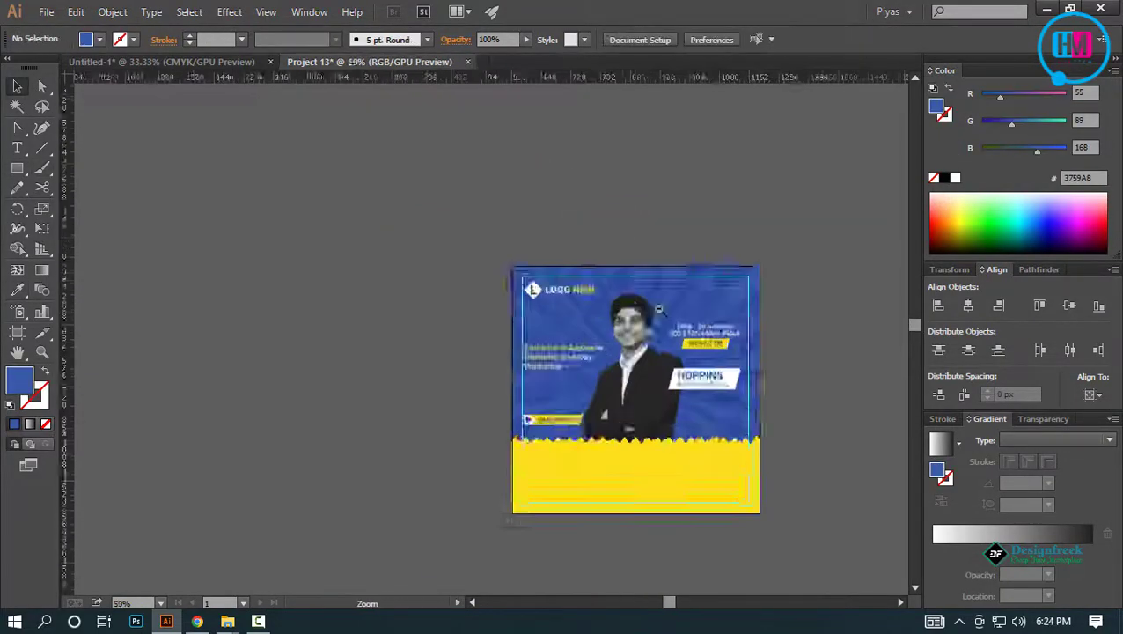
pyautogui.scroll(7, 678, 289)
pyautogui.click(17, 173)
pyautogui.scroll(2, 518, 224)
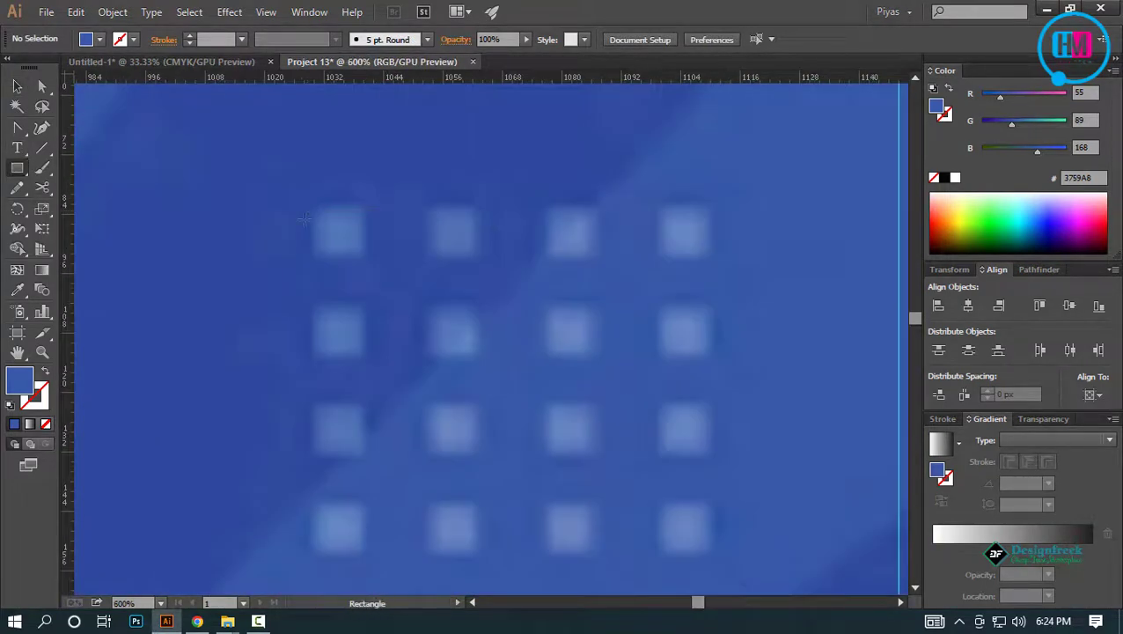
pyautogui.moveTo(358, 257); pyautogui.dragTo(358, 257)
pyautogui.scroll(-1, 363, 243)
pyautogui.press('v')
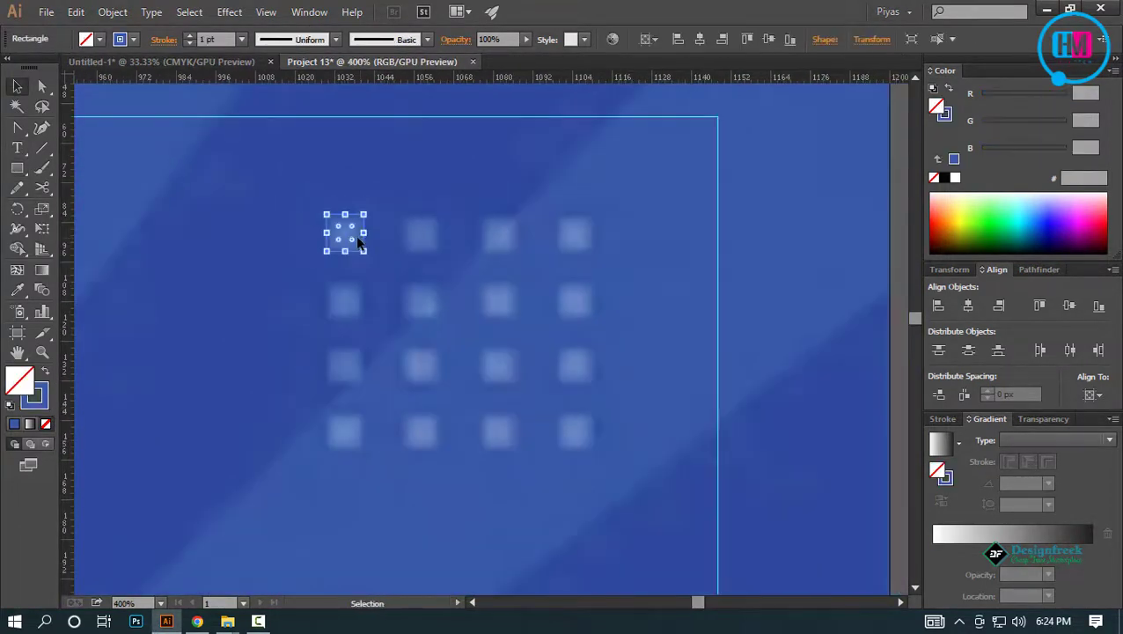
# Fill the small square with the reference dot's light blue and duplicate it across the reference's top row to make four squares
pyautogui.press('i')
pyautogui.click(495, 234)
pyautogui.press('v')
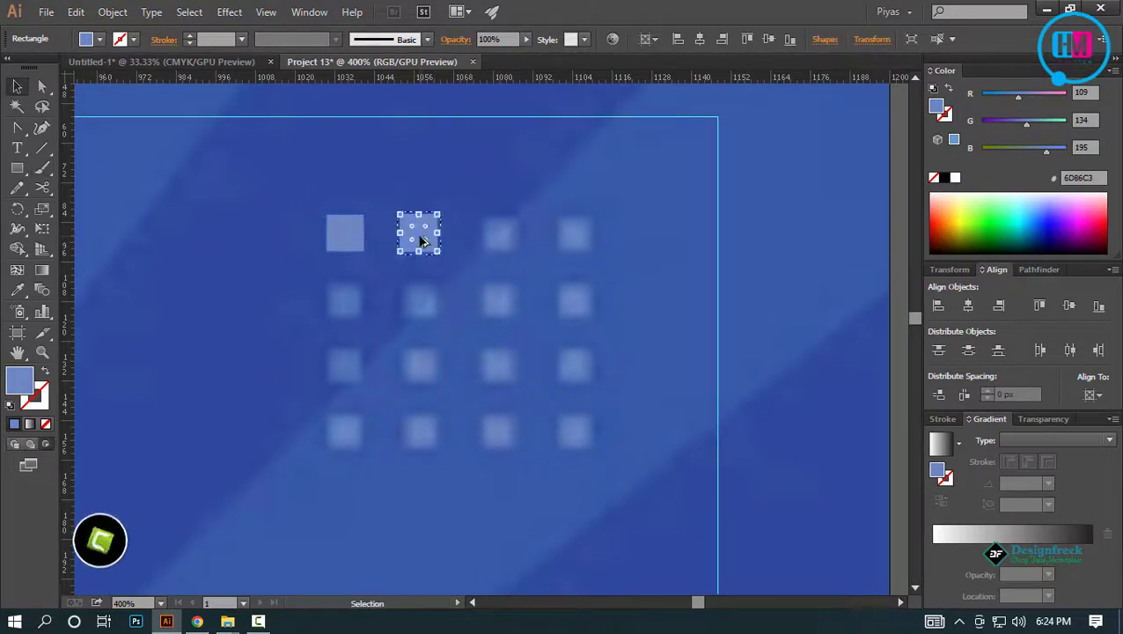
pyautogui.hotkey('ctrl', 'd')
pyautogui.hotkey('ctrl', 'd')
# Duplicate the row of four squares downward over the reference dots to build a four-by-four grid, and deselect it
pyautogui.click(352, 238)
pyautogui.keyDown('shift'); pyautogui.click(427, 239); pyautogui.keyUp('shift')
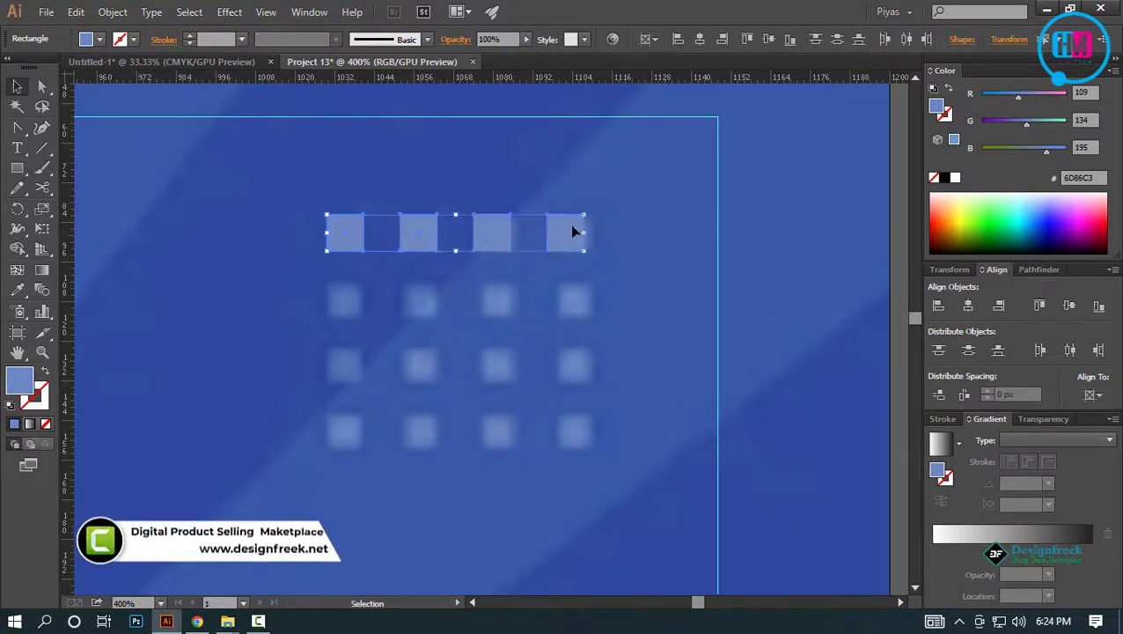
pyautogui.moveTo(582, 297); pyautogui.dragTo(583, 296)
pyautogui.hotkey('ctrl', 'd')
pyautogui.hotkey('ctrl', 'd')
pyautogui.hotkey('alt', 'space')
pyautogui.scroll(-3, 629, 326)
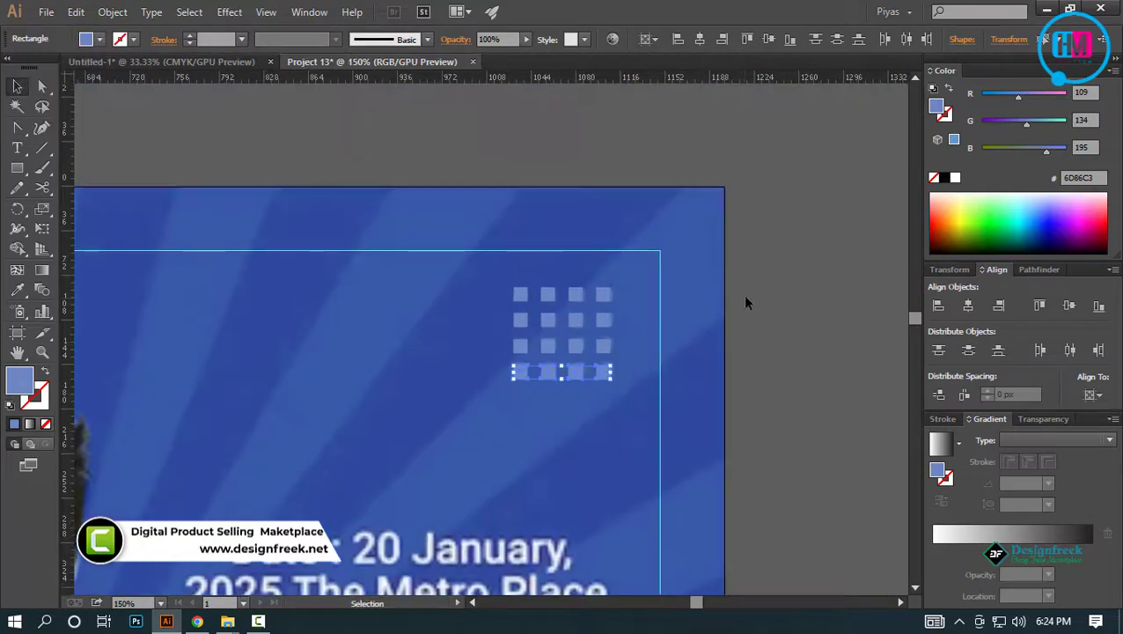
pyautogui.click(742, 294)
# Add the point text "Date: 20 January," in the empty area above the reference's date line
pyautogui.scroll(-4, 742, 294)
pyautogui.moveTo(661, 384); pyautogui.dragTo(595, 441)
pyautogui.press('t')
pyautogui.click(338, 292)
pyautogui.write('Date: 20 January,')
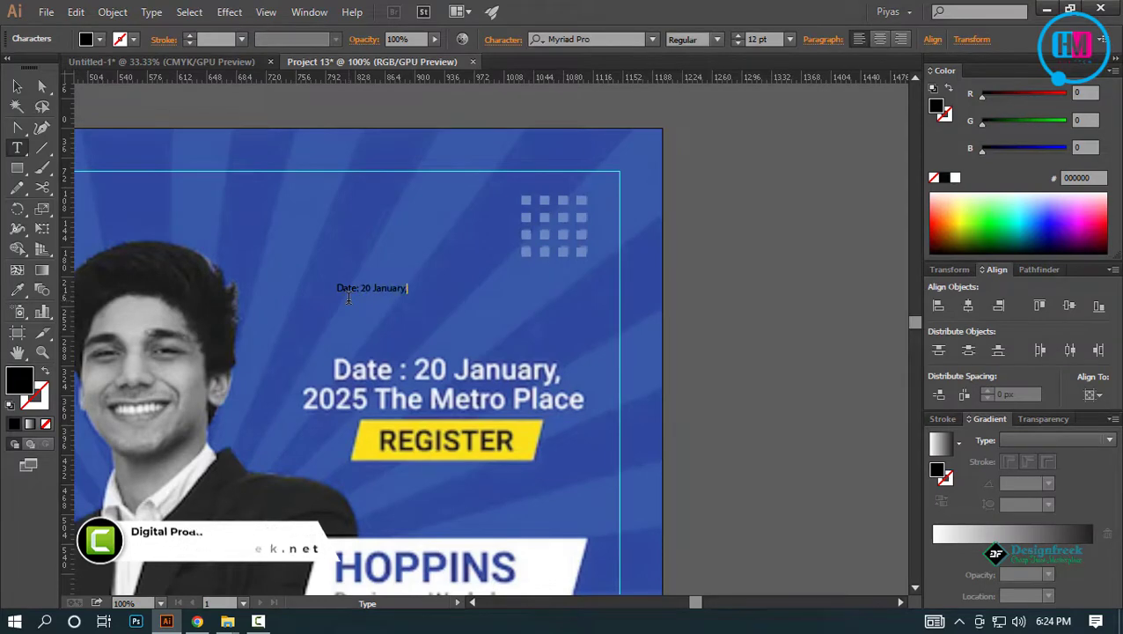
pyautogui.press('Escape')
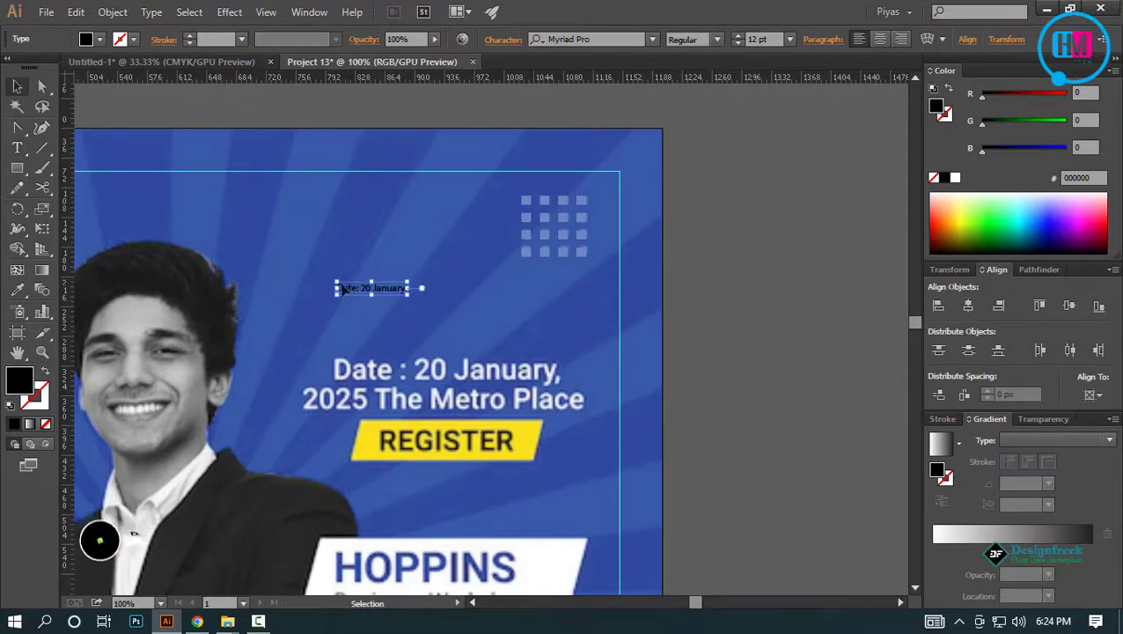
# Enlarge the date text to about 34 pt and move it directly above the reference's date line
pyautogui.keyDown('shift'); pyautogui.click(404, 291); pyautogui.keyUp('shift')
pyautogui.click(404, 291)
pyautogui.moveTo(406, 294); pyautogui.dragTo(472, 300)
pyautogui.click(422, 264)
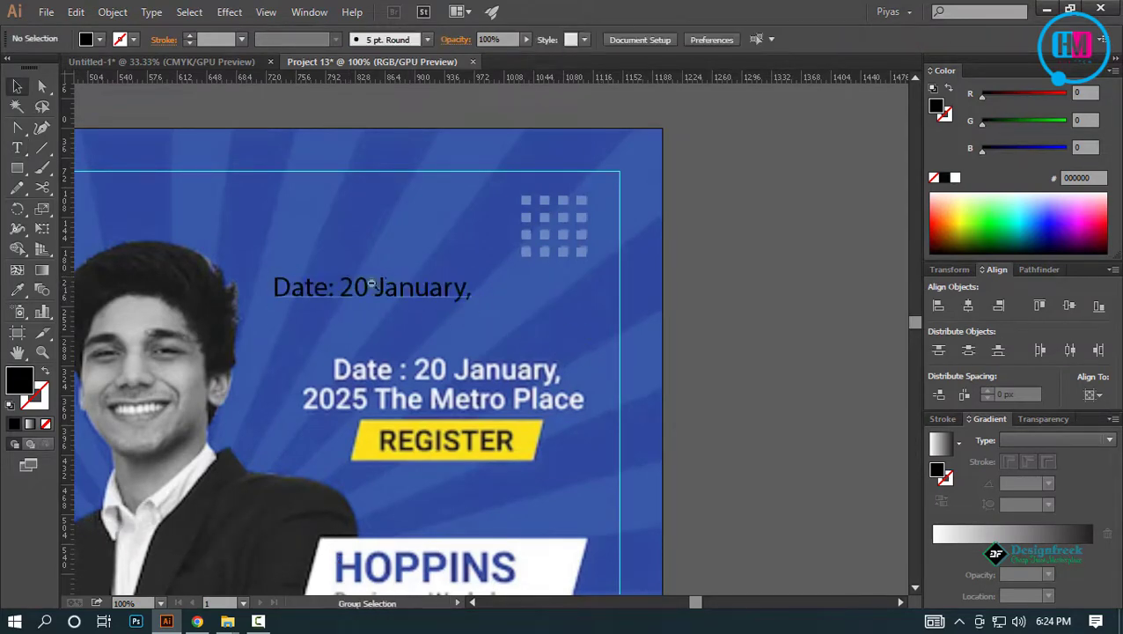
pyautogui.hotkey('ctrl', '+')
pyautogui.hotkey('ctrl', '+')
pyautogui.hotkey('ctrl', '-')
pyautogui.moveTo(735, 449); pyautogui.dragTo(568, 361)
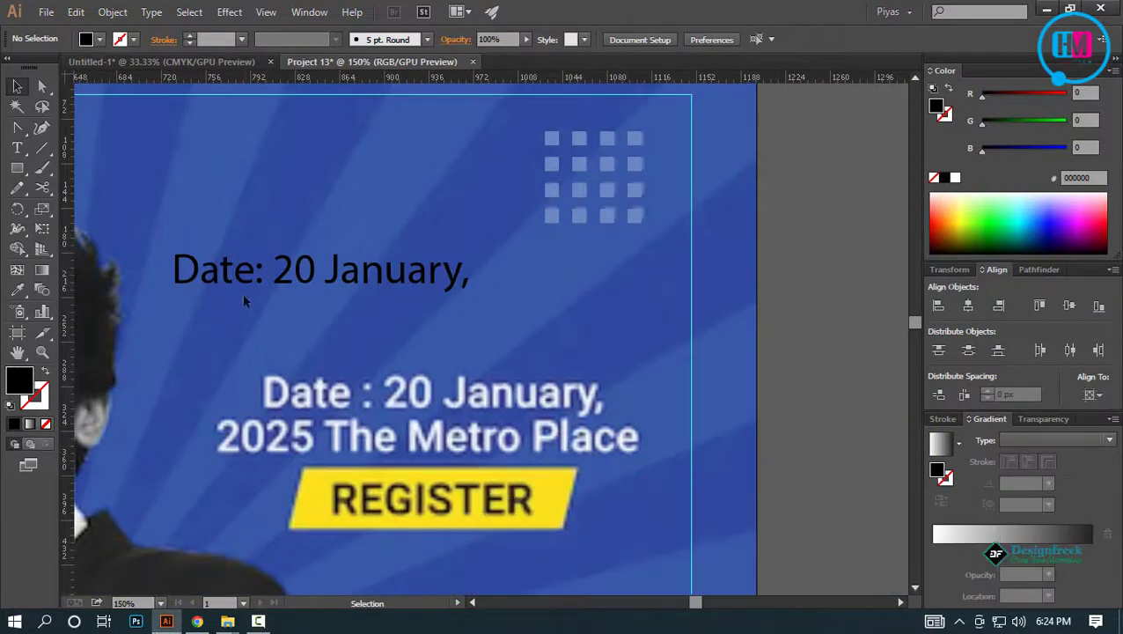
pyautogui.moveTo(256, 279); pyautogui.dragTo(422, 350)
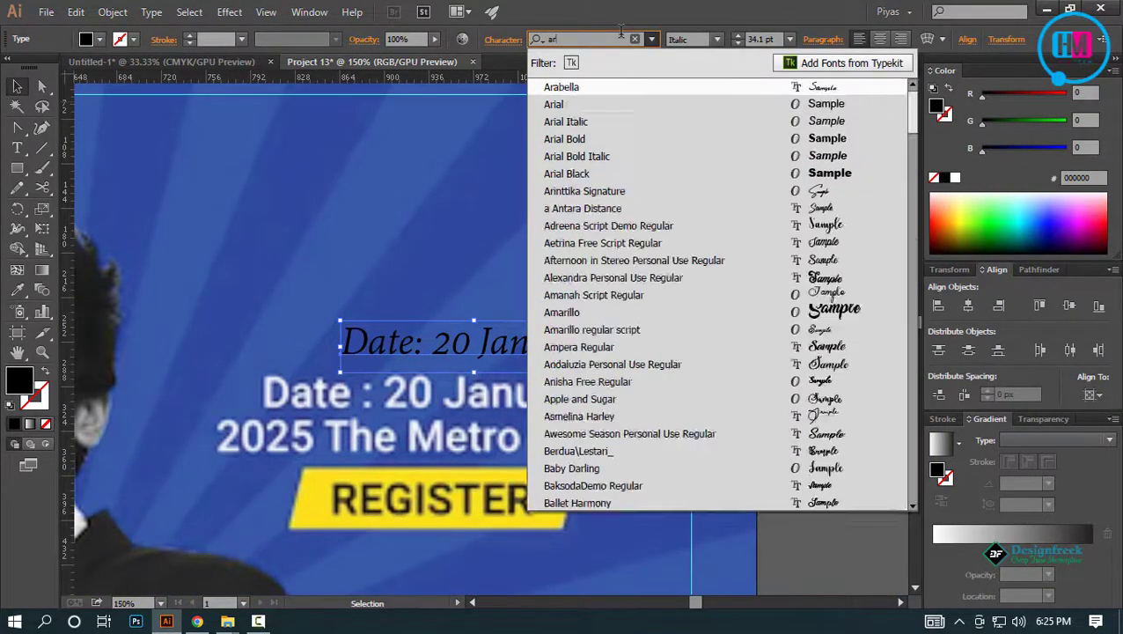
# Set the date text's font to Calibri Bold
pyautogui.press('BackSpace')
pyautogui.press('BackSpace')
pyautogui.write('caol')
pyautogui.press('BackSpace')
pyautogui.press('BackSpace')
pyautogui.write('l')
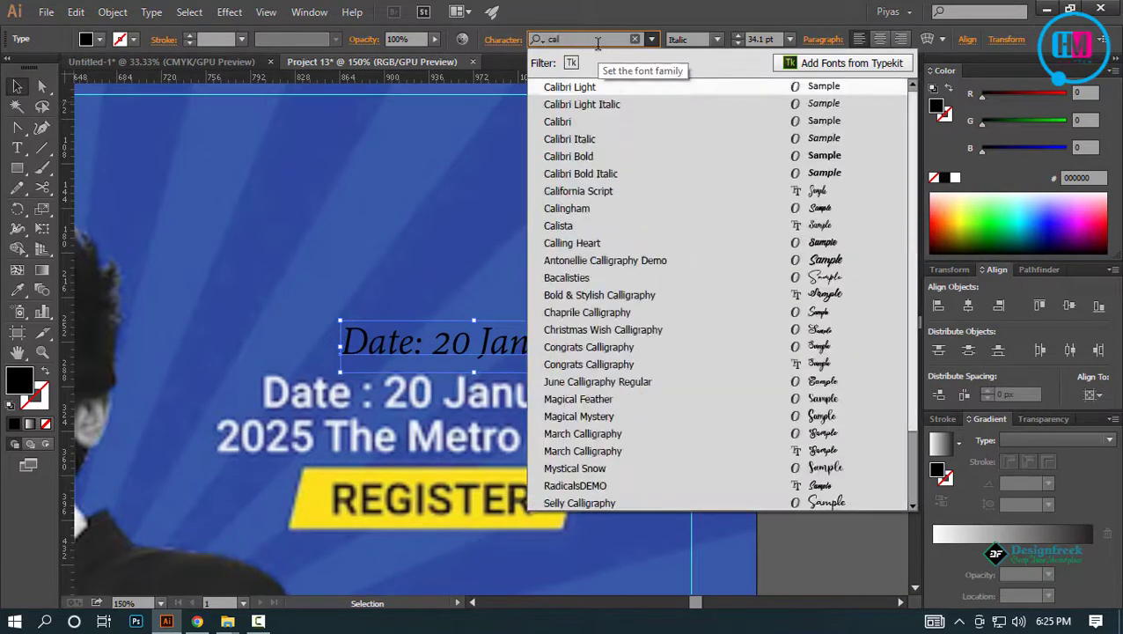
pyautogui.click(602, 155)
# Scale the date text to about 39.6 pt and position it just above the reference's date line so their lettering matches
pyautogui.moveTo(543, 349); pyautogui.dragTo(464, 400)
pyautogui.moveTo(562, 395); pyautogui.dragTo(640, 292)
pyautogui.click(615, 401)
pyautogui.scroll(4, 258, 416)
pyautogui.click(366, 376)
pyautogui.scroll(-4, 498, 335)
pyautogui.hotkey('ctrl', '=')
pyautogui.hotkey('ctrl', '=')
pyautogui.hotkey('ctrl', '=')
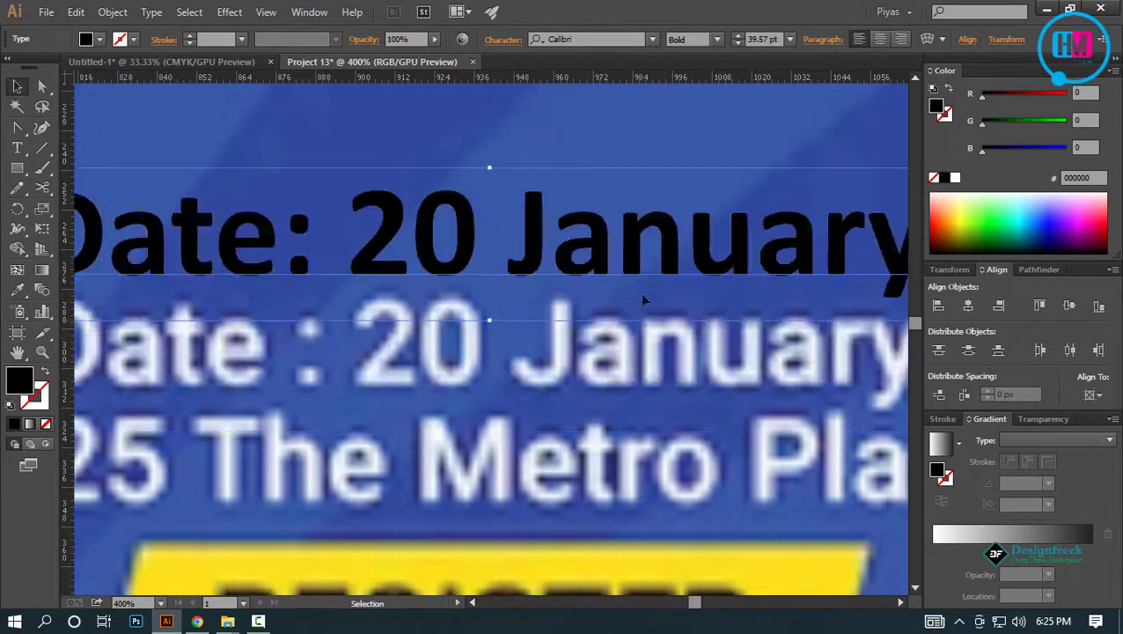